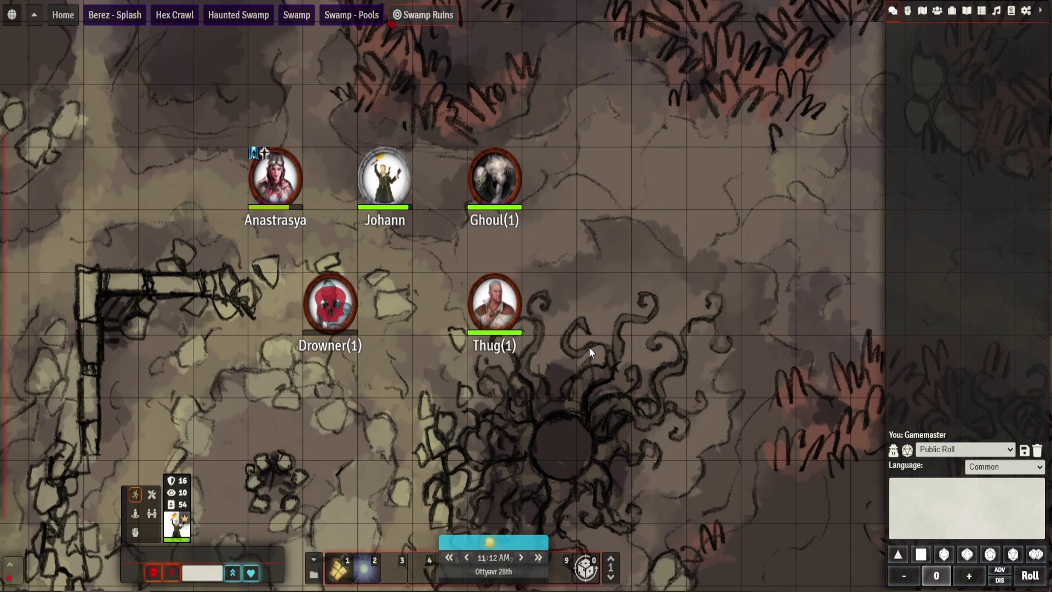
- Open Configure Settings from the gear Game Settings tab in the sidebar
{"action": "left_click", "coordinate": [1026, 11]}
{"action": "left_click", "coordinate": [963, 184]}
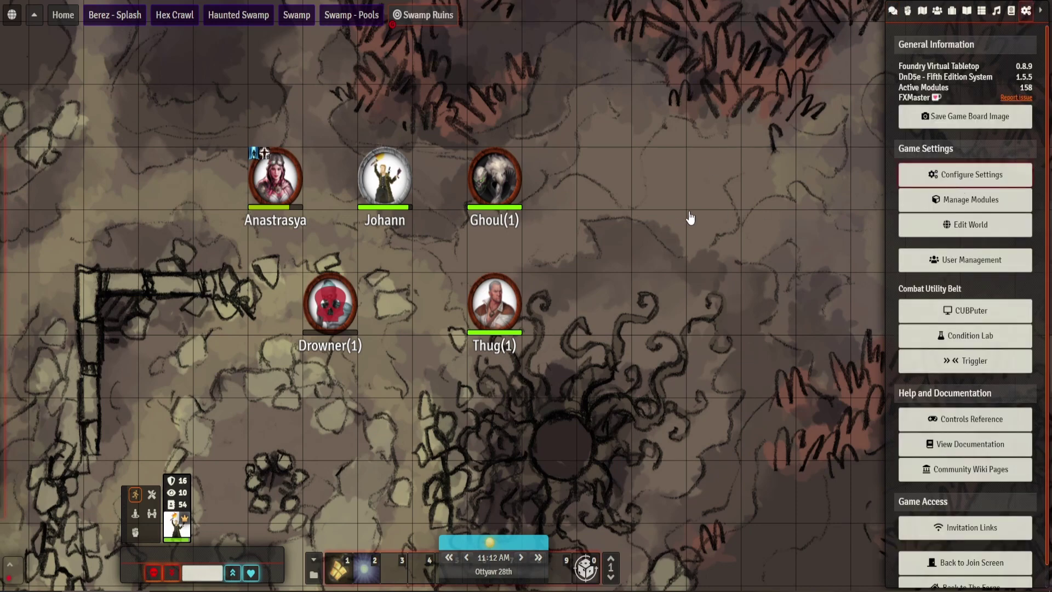
- Filter Module Settings by 'un' and review the default unidentified icons in the Icon Manager
{"action": "left_click", "coordinate": [480, 63]}
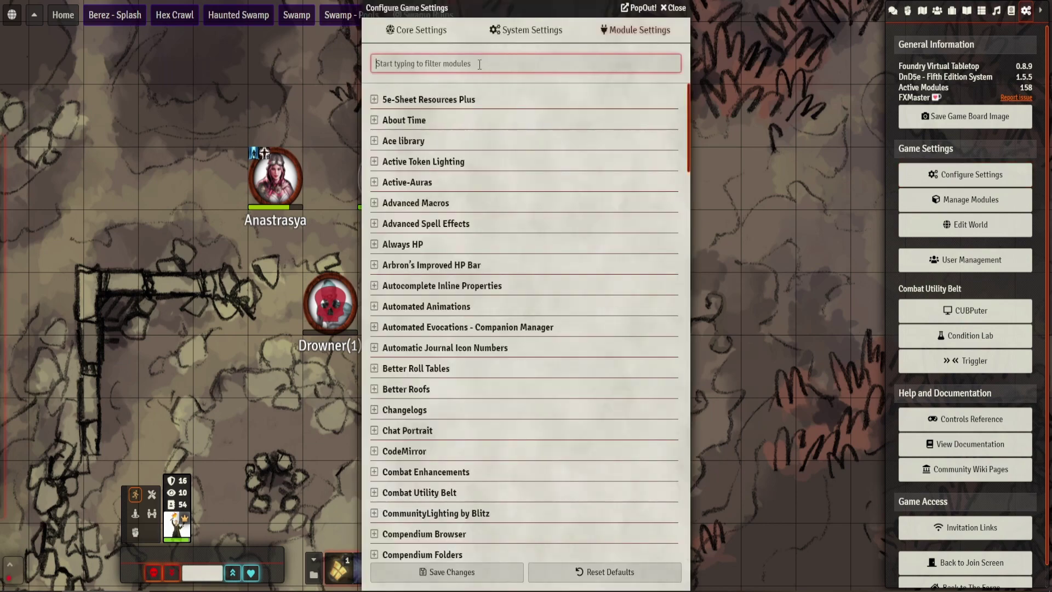
{"action": "type", "text": "i"}
{"action": "key", "text": "BackSpace"}
{"action": "type", "text": "un"}
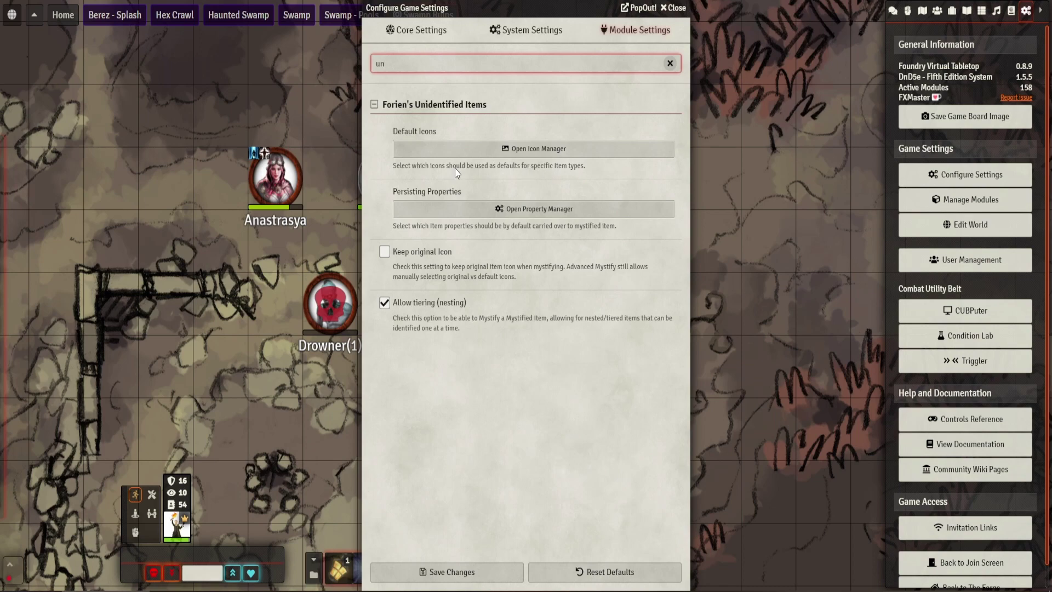
{"action": "left_click", "coordinate": [545, 154]}
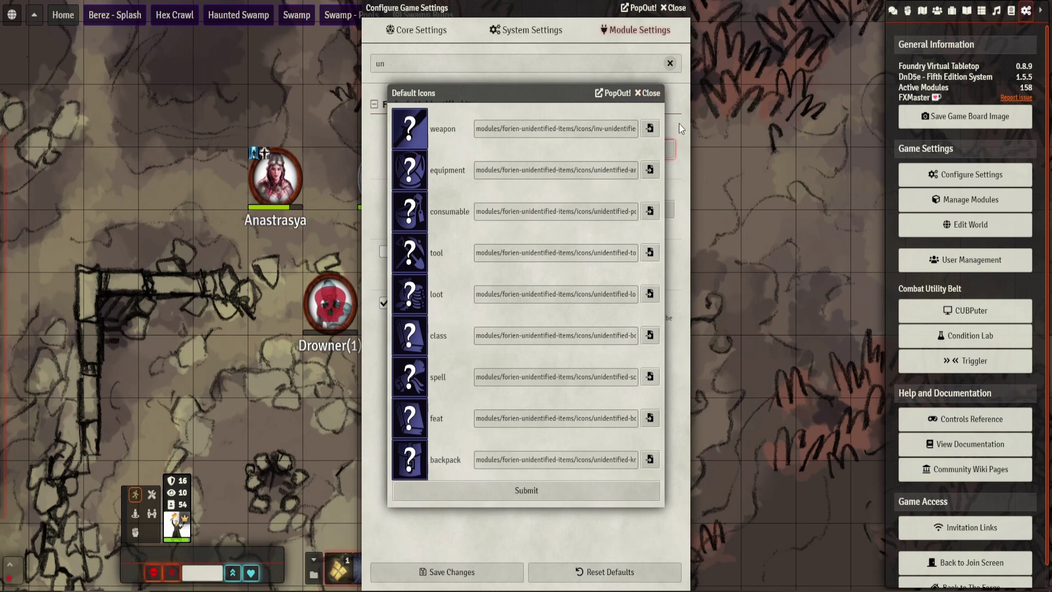
{"action": "left_click", "coordinate": [648, 93]}
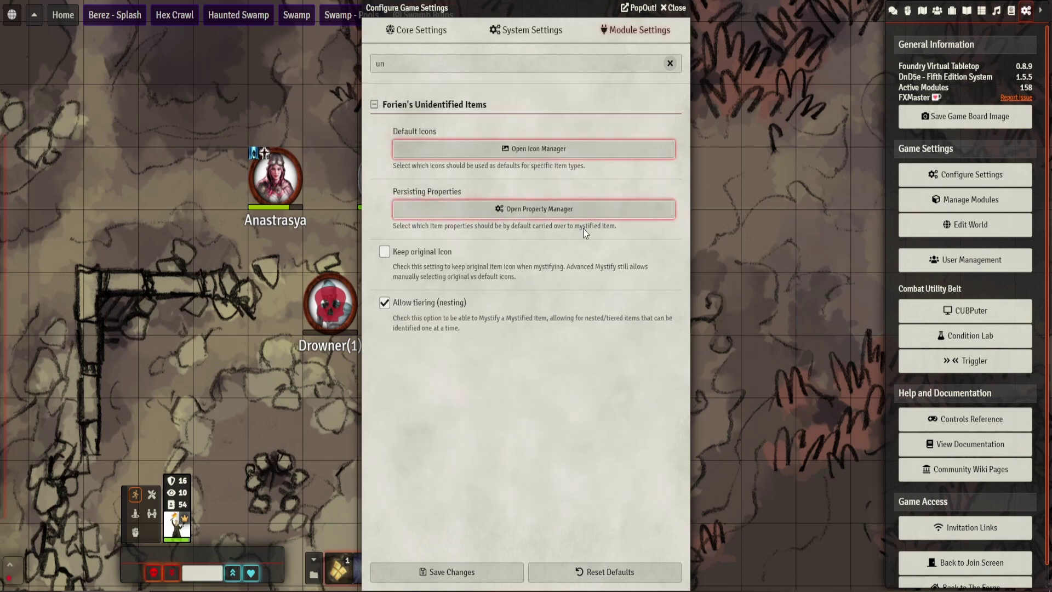
- Review the carried-over properties for equipment and weapon items in the Property Manager
{"action": "left_click", "coordinate": [520, 213]}
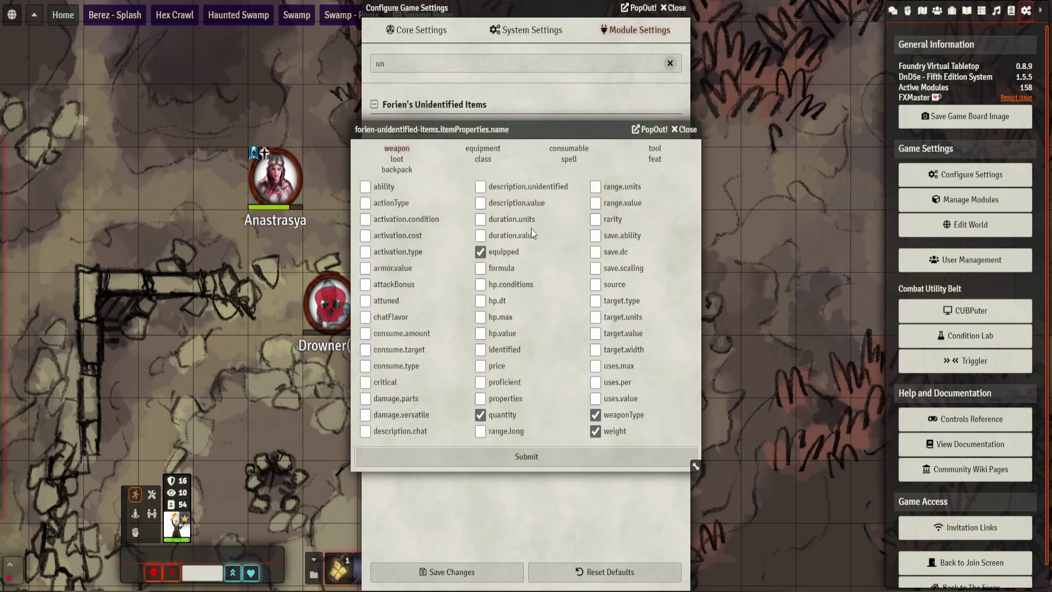
{"action": "left_click", "coordinate": [481, 151]}
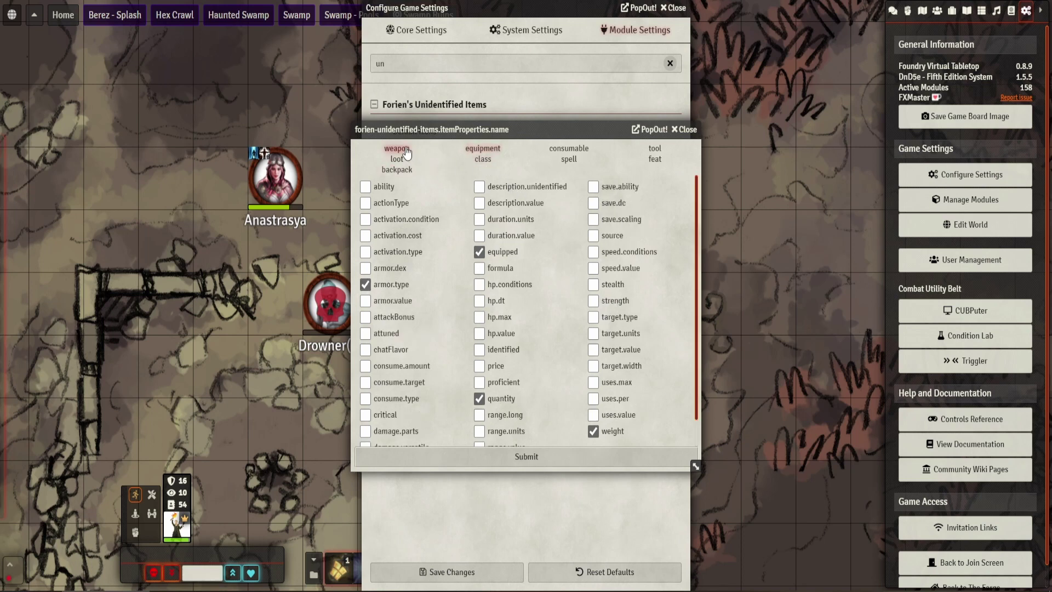
{"action": "left_click", "coordinate": [397, 148]}
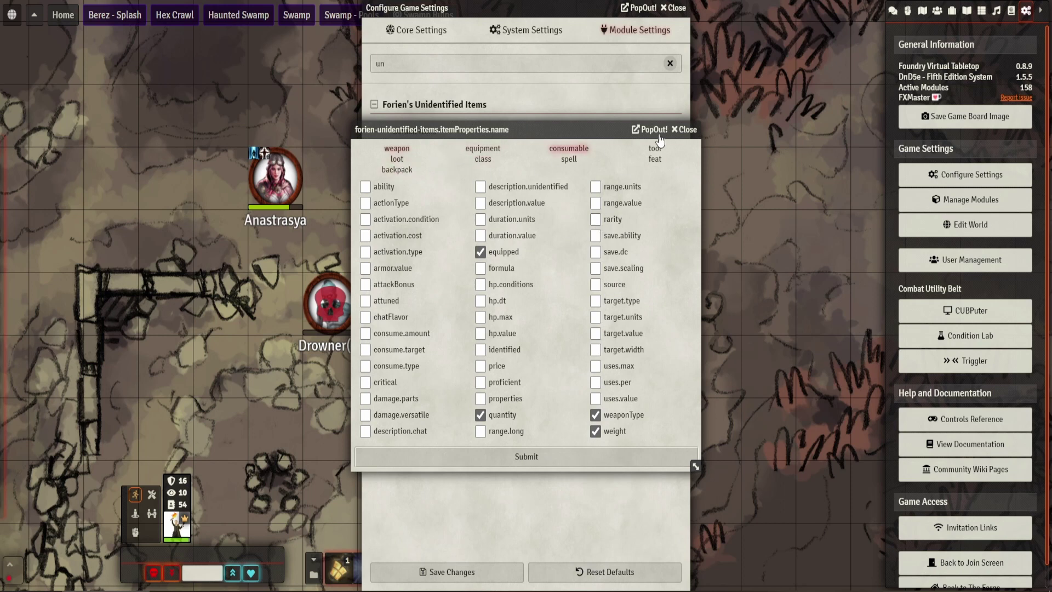
{"action": "left_click", "coordinate": [693, 130]}
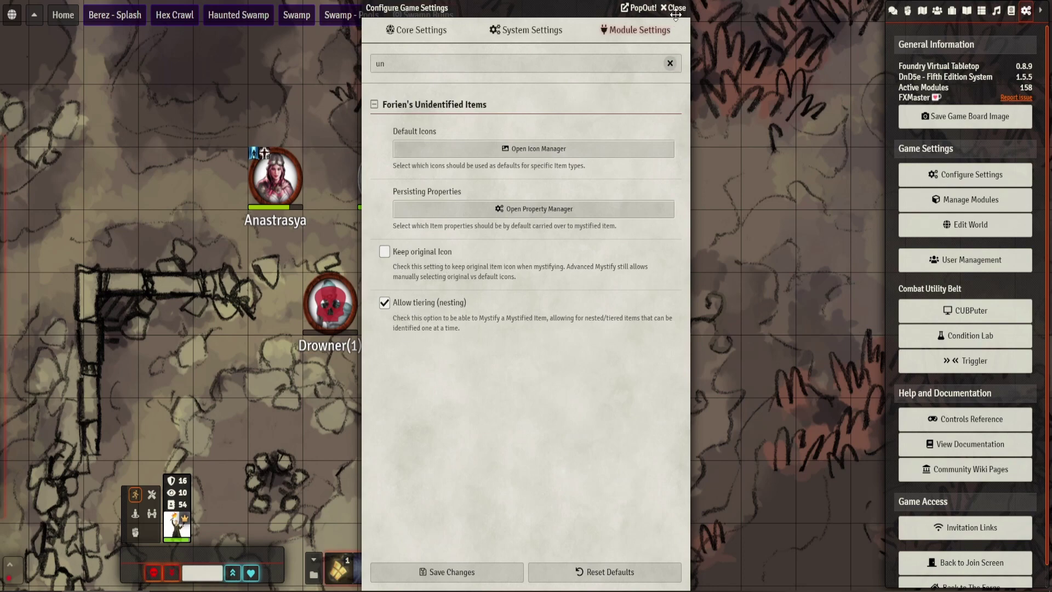
- Close settings and expand Magic Items > Legendary in the Items directory
{"action": "left_click", "coordinate": [684, 7]}
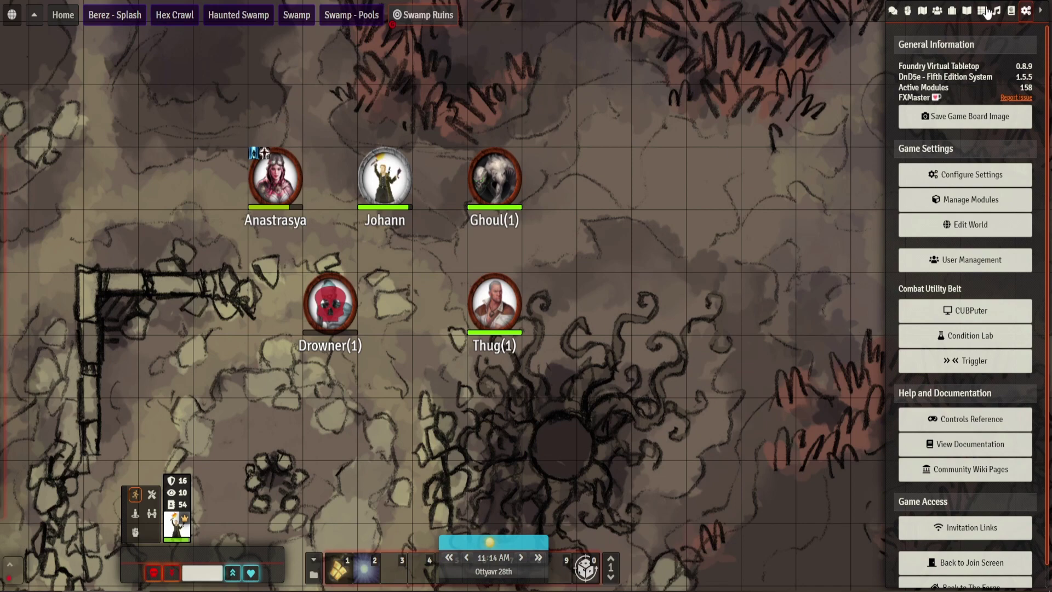
{"action": "left_click", "coordinate": [952, 11]}
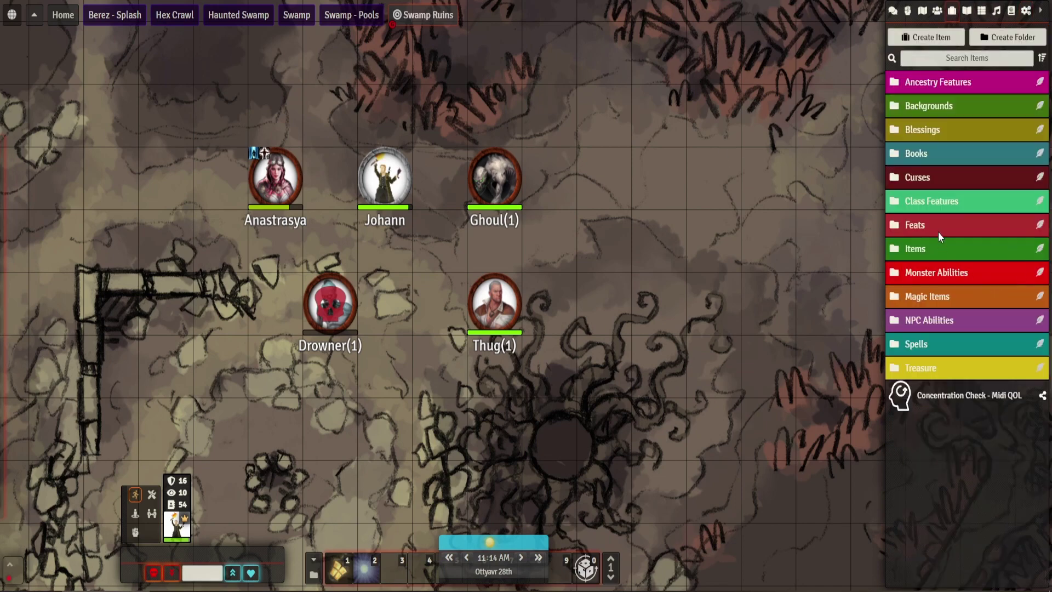
{"action": "left_click", "coordinate": [942, 294]}
{"action": "scroll", "coordinate": [951, 323], "scroll_direction": "down", "scroll_amount": 2}
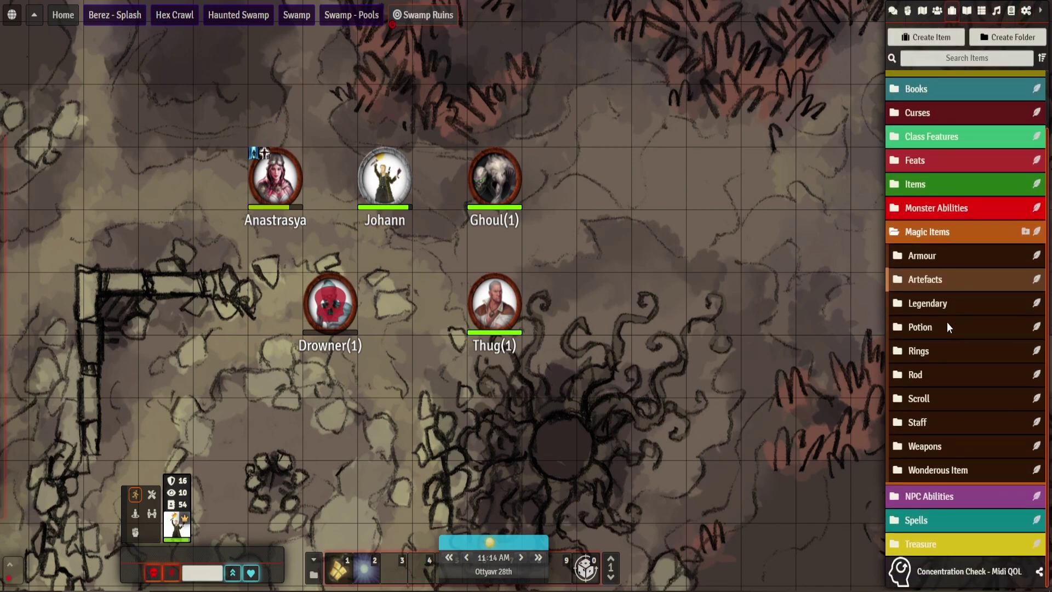
{"action": "left_click", "coordinate": [932, 303]}
- Open the Holy Icon of Ravenkind item sheet
{"action": "left_click", "coordinate": [970, 336]}
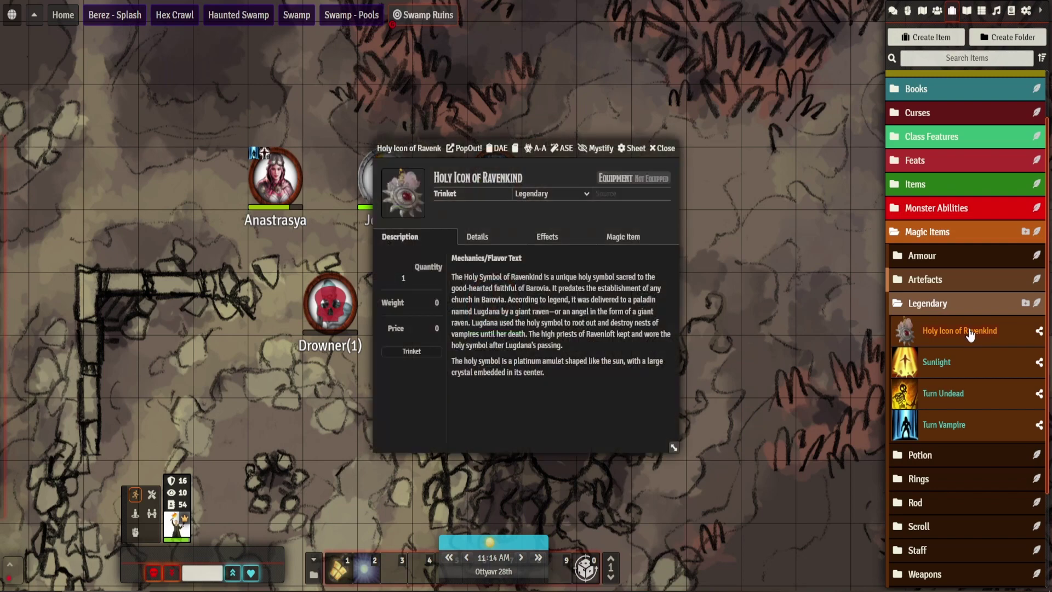
{"action": "left_click", "coordinate": [665, 148]}
{"action": "left_click", "coordinate": [929, 345]}
- Mystify the Holy Icon of Ravenkind from its Items sidebar context menu
{"action": "right_click", "coordinate": [951, 339]}
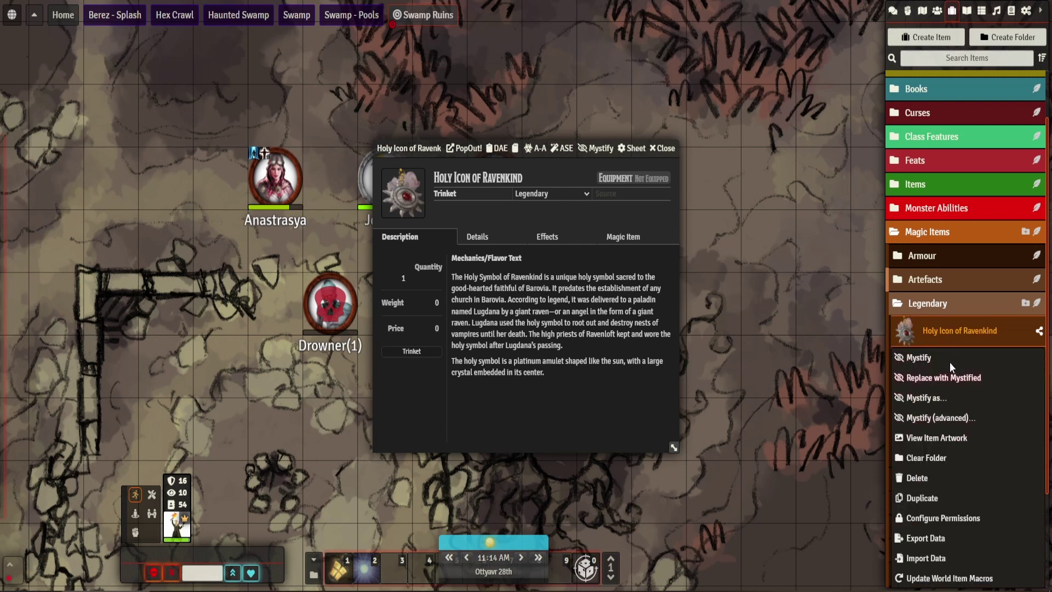
{"action": "left_click", "coordinate": [916, 358]}
{"action": "scroll", "coordinate": [955, 382], "scroll_direction": "down", "scroll_amount": 3}
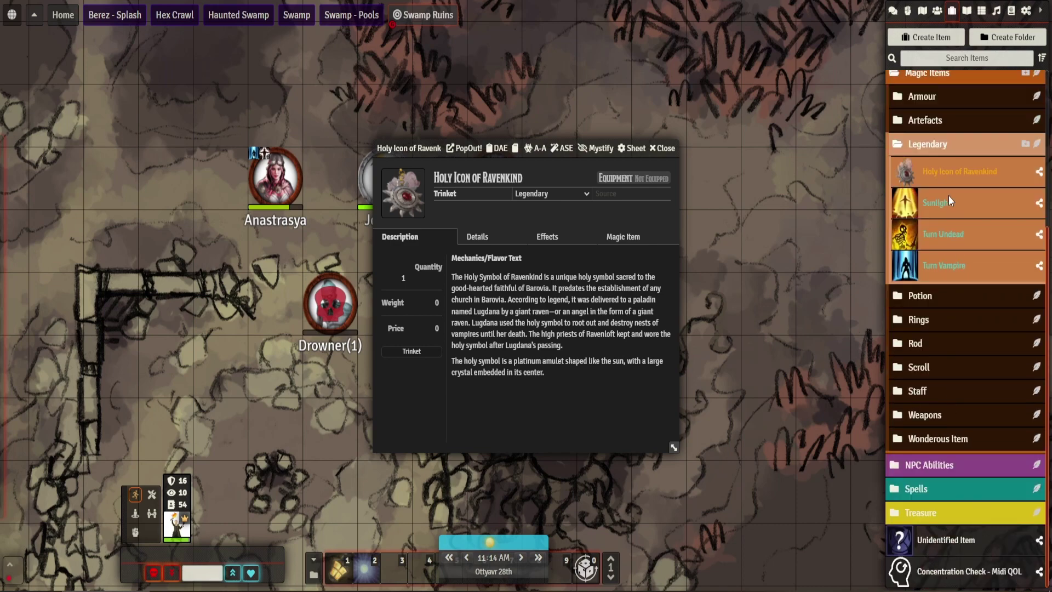
- Open and enlarge the Unidentified Item sheet, peek at the original, then Identify and check Details
{"action": "left_click", "coordinate": [942, 546]}
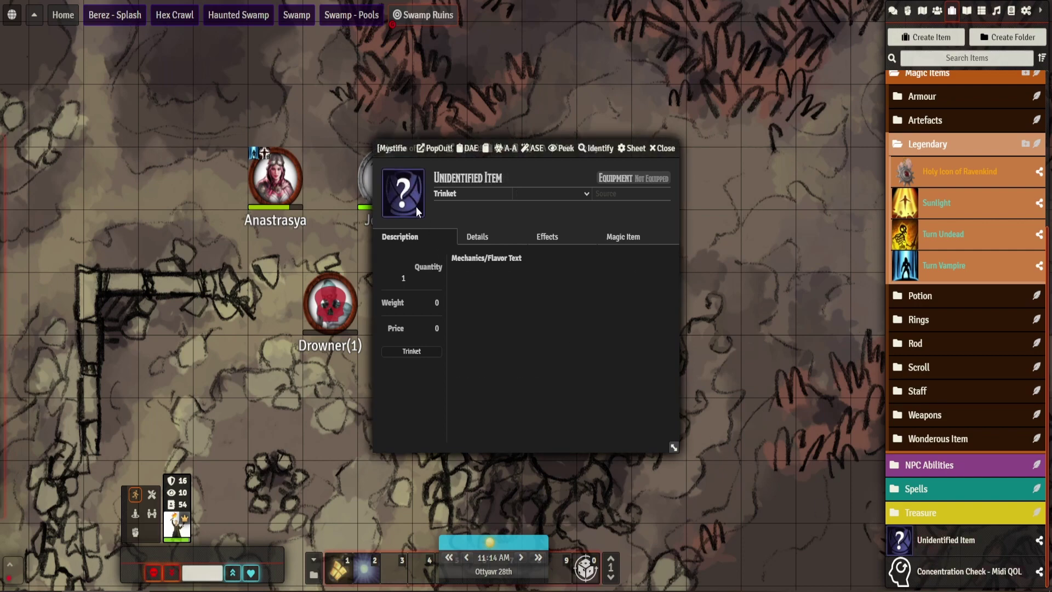
{"action": "left_click_drag", "start_coordinate": [675, 448], "coordinate": [779, 467]}
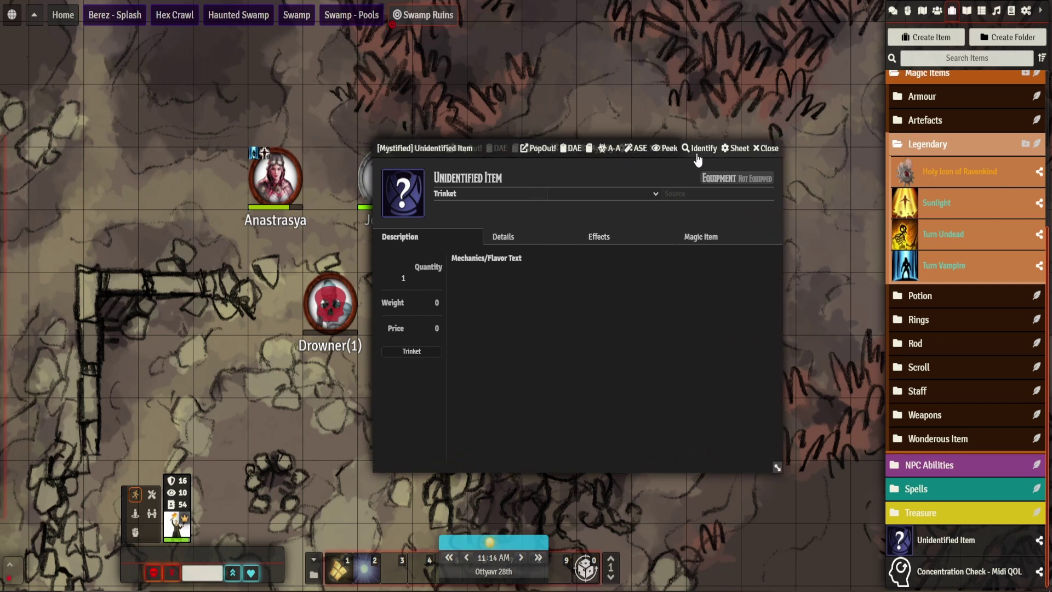
{"action": "left_click", "coordinate": [666, 153]}
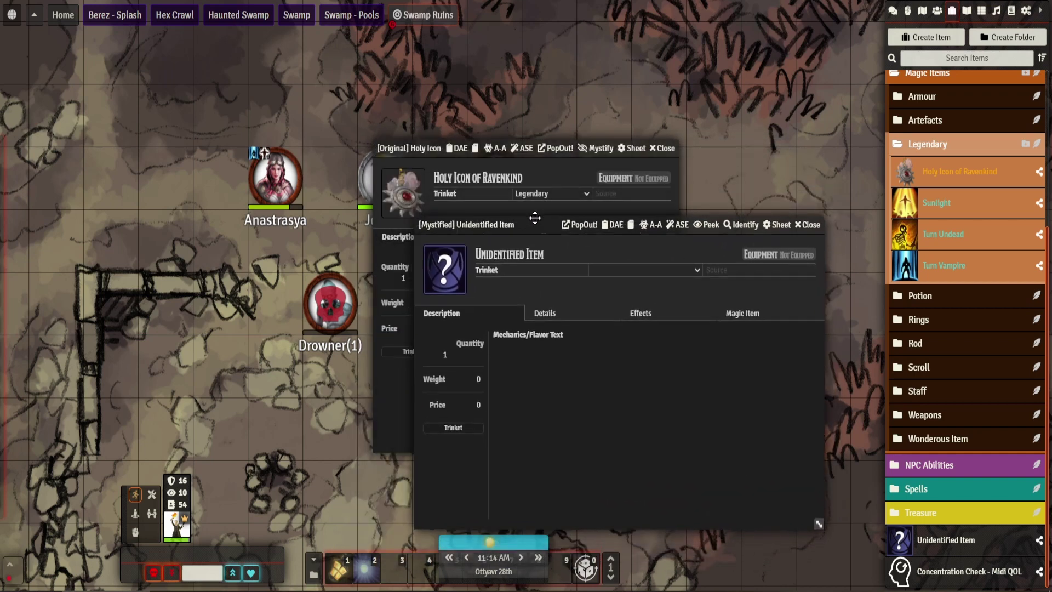
{"action": "left_click", "coordinate": [653, 157]}
{"action": "left_click", "coordinate": [662, 148]}
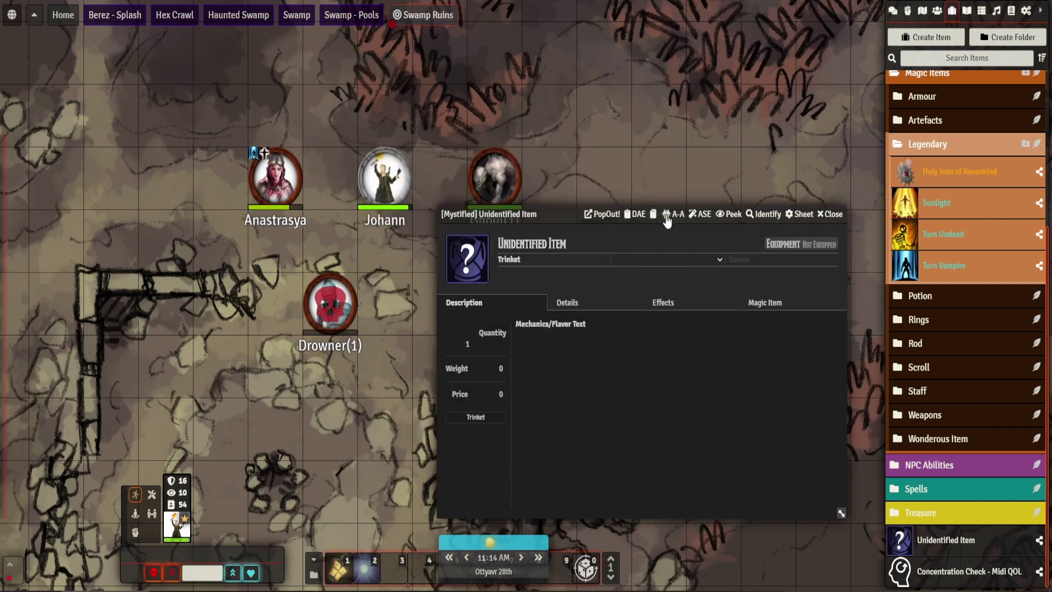
{"action": "left_click", "coordinate": [733, 214]}
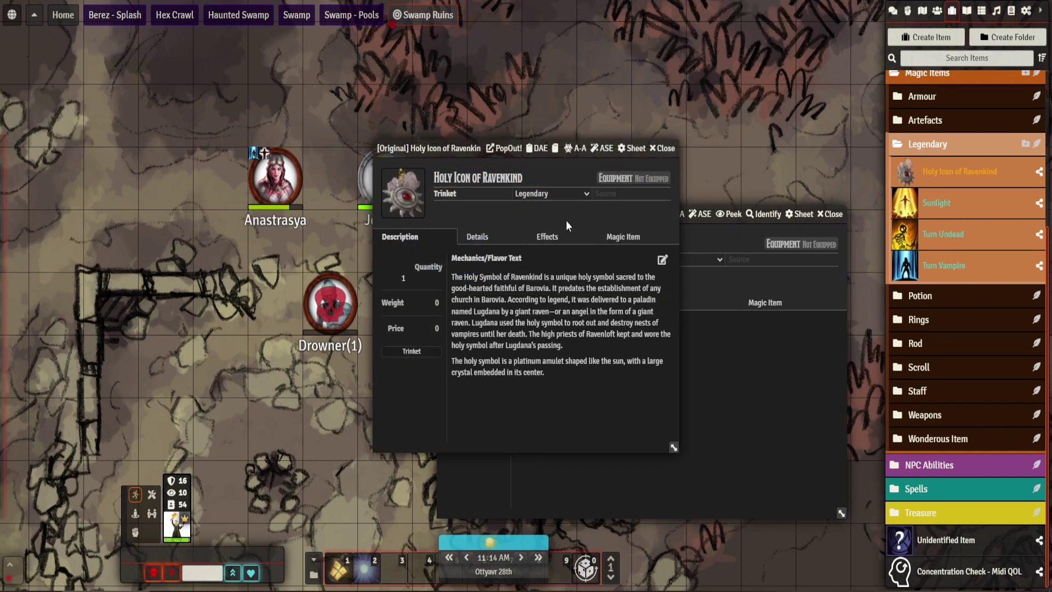
{"action": "left_click", "coordinate": [656, 155]}
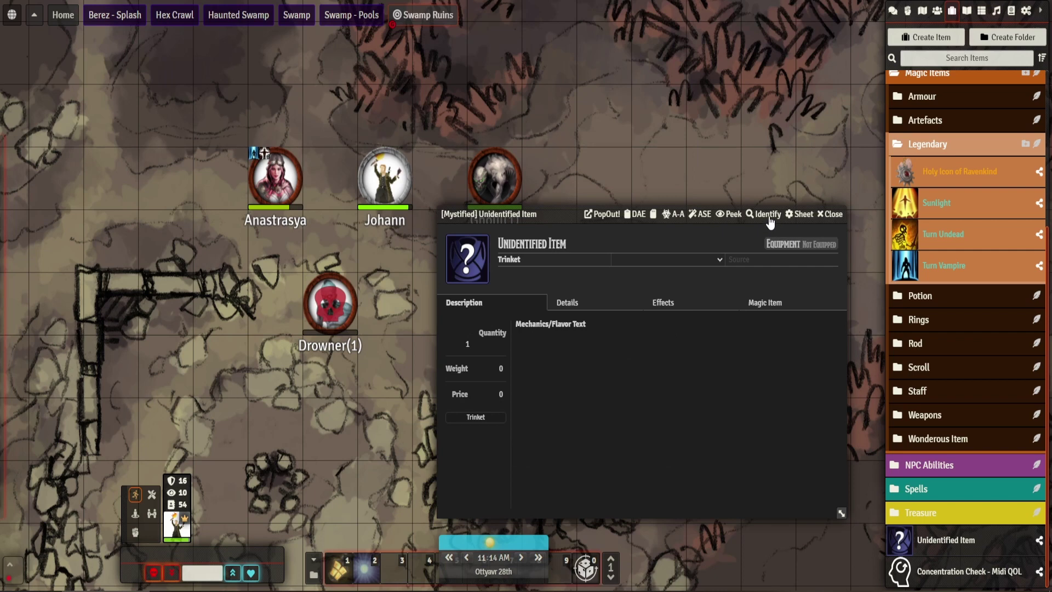
{"action": "left_click", "coordinate": [770, 222]}
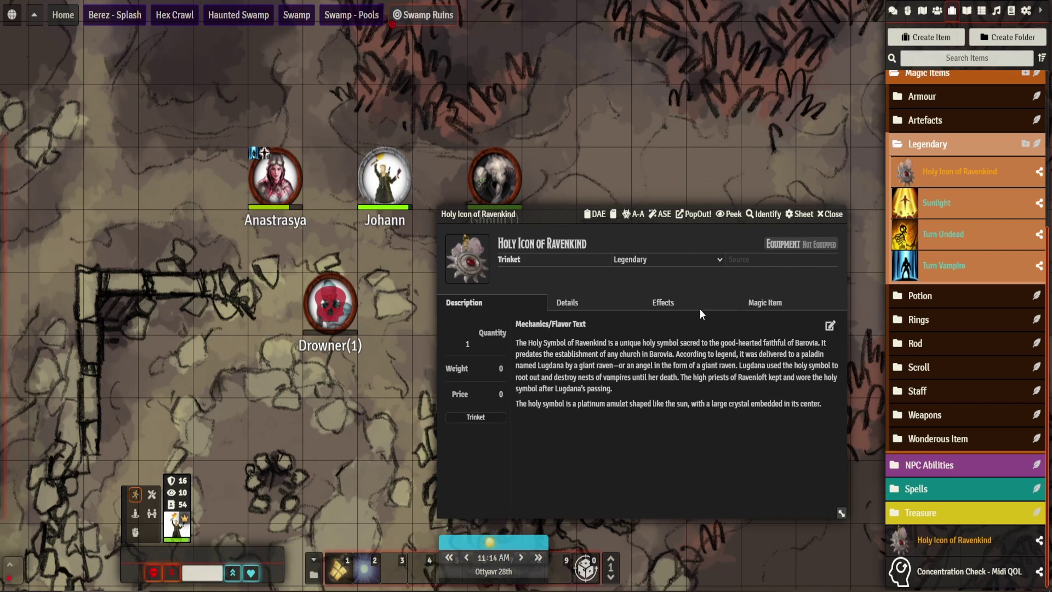
{"action": "left_click", "coordinate": [612, 304]}
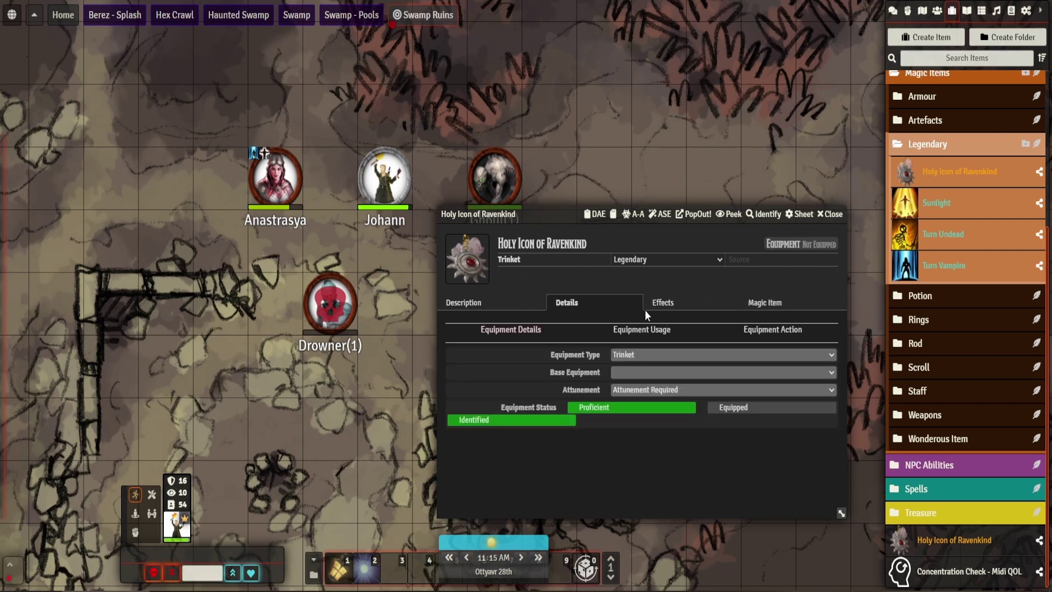
- Mystify the Treasure copy of the Holy Icon and open the resulting Unidentified Item sheet
{"action": "left_click", "coordinate": [830, 215]}
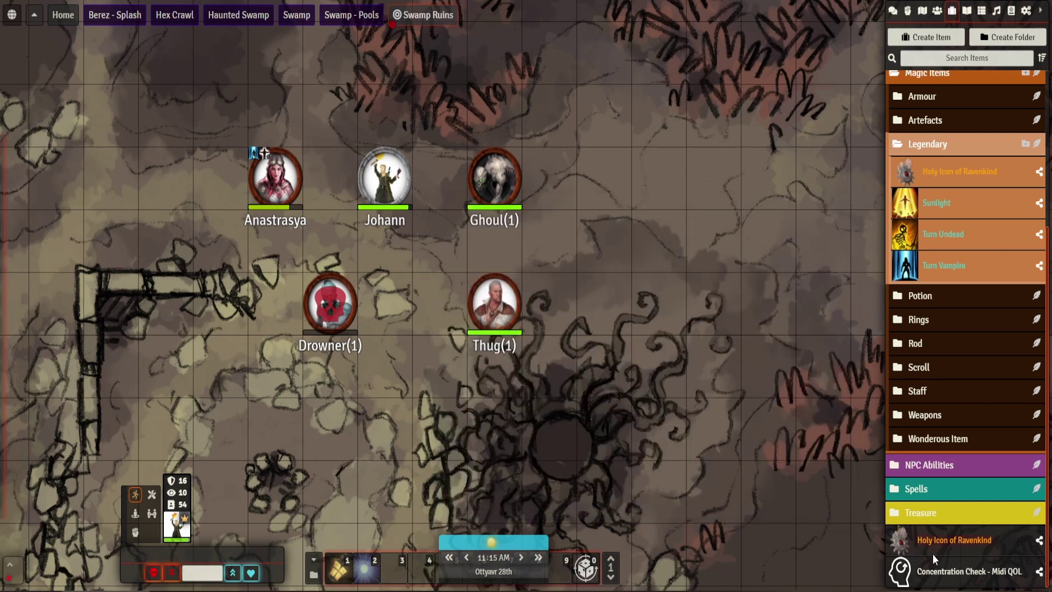
{"action": "right_click", "coordinate": [937, 535]}
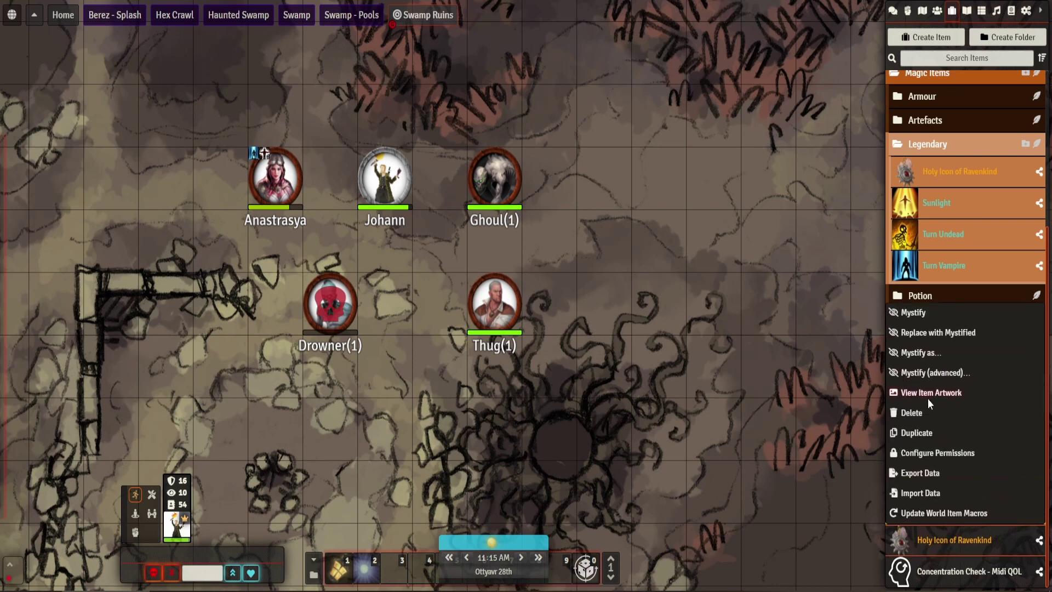
{"action": "left_click", "coordinate": [942, 333]}
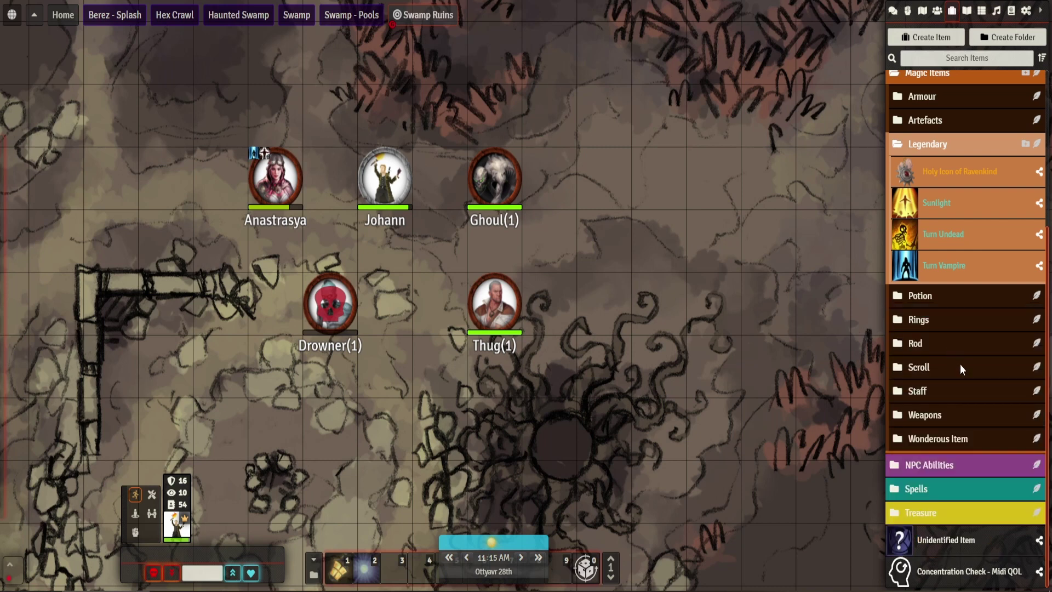
{"action": "left_click", "coordinate": [941, 542]}
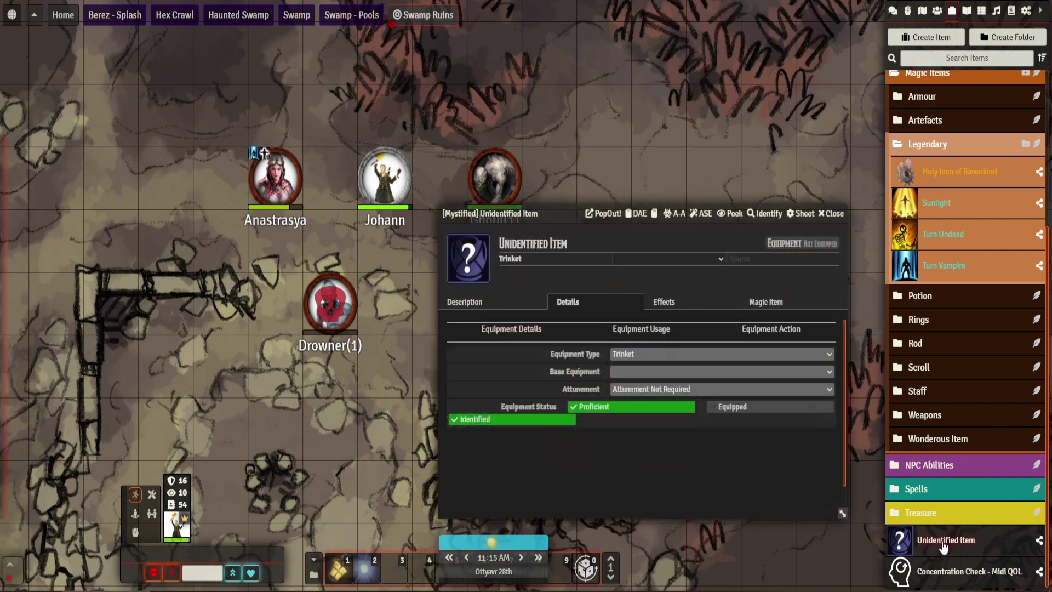
- Peek at the original, then identify the Unidentified Item back into the Holy Icon
{"action": "left_click", "coordinate": [732, 215]}
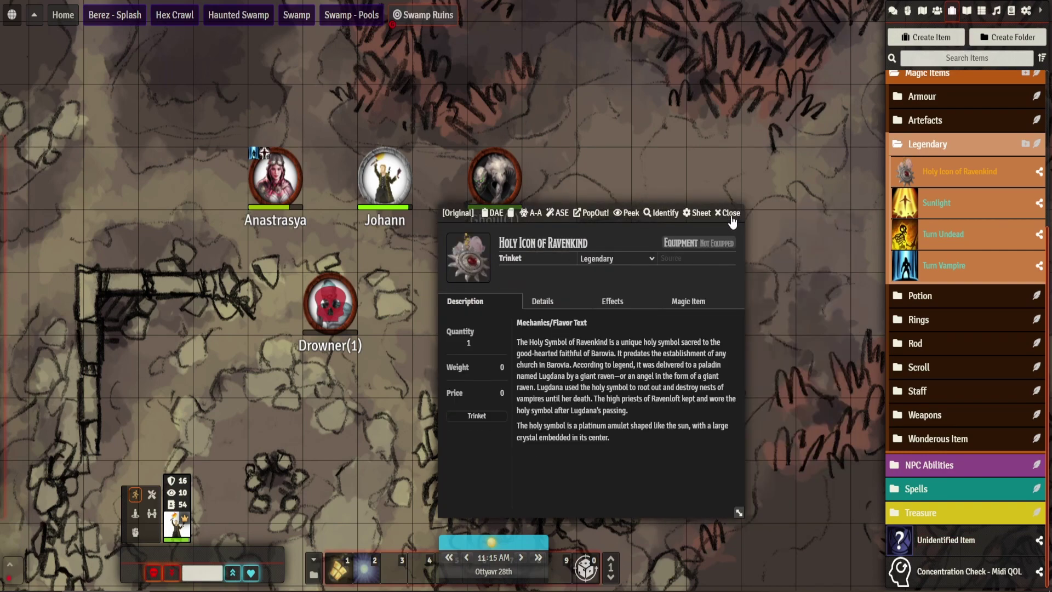
{"action": "left_click", "coordinate": [728, 213]}
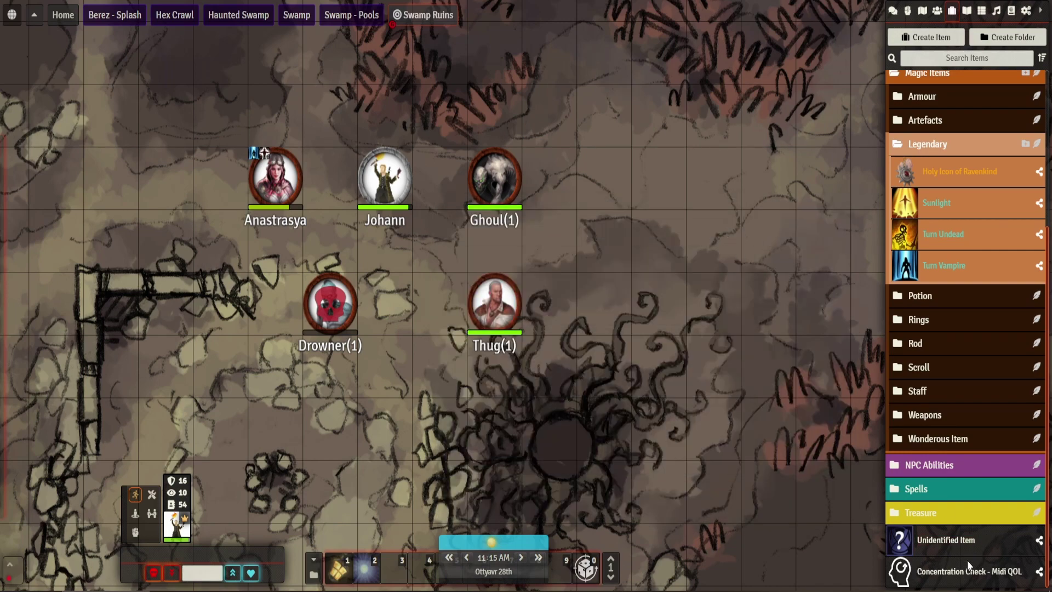
{"action": "left_click", "coordinate": [954, 547]}
{"action": "left_click", "coordinate": [766, 215]}
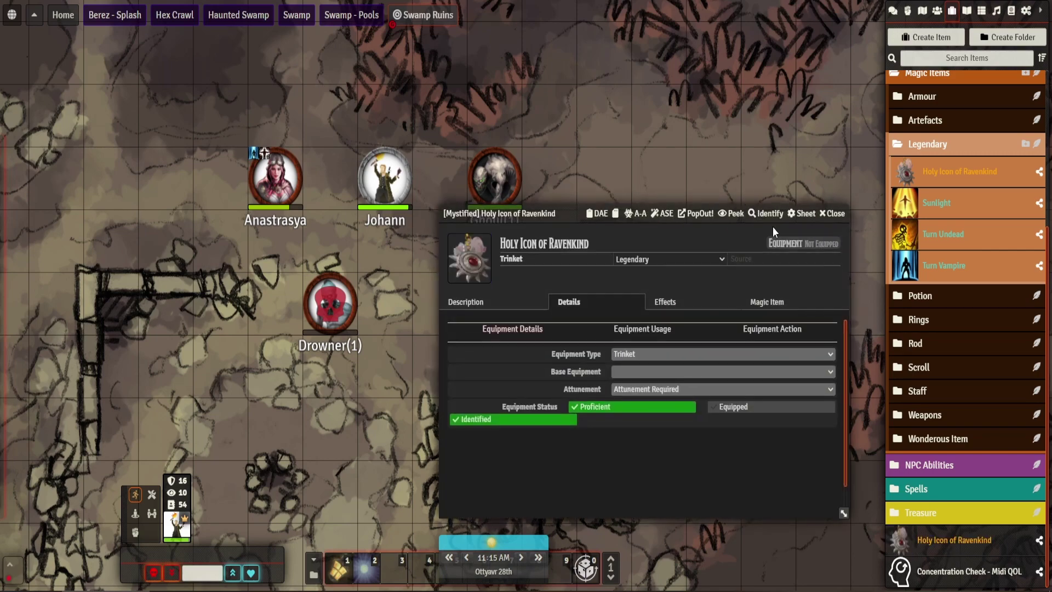
{"action": "left_click", "coordinate": [834, 214]}
- Delete the duplicate Treasure copy of the Holy Icon and confirm Yes
{"action": "right_click", "coordinate": [949, 534]}
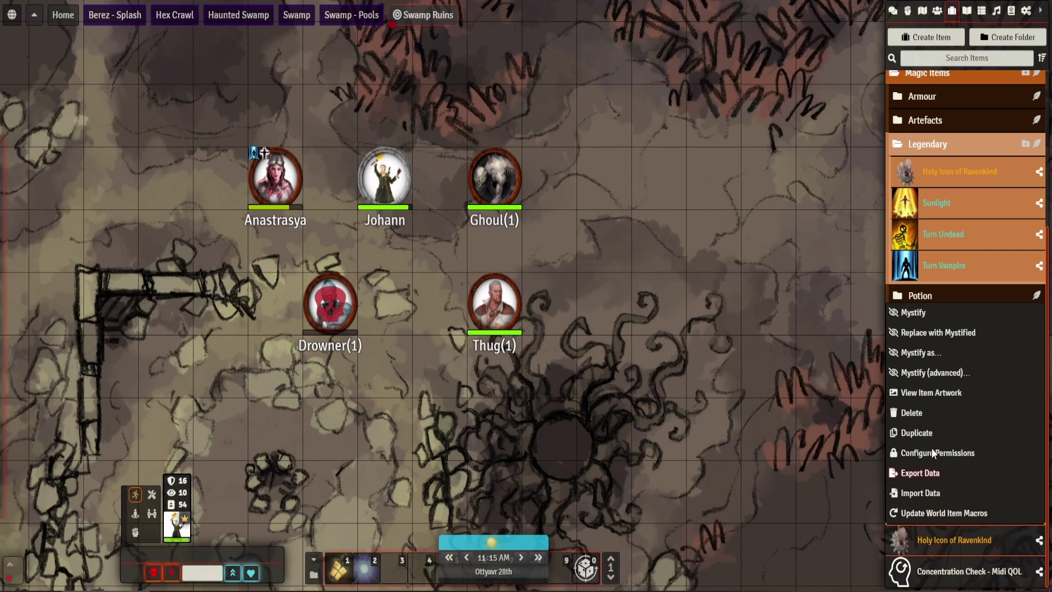
{"action": "left_click", "coordinate": [913, 412]}
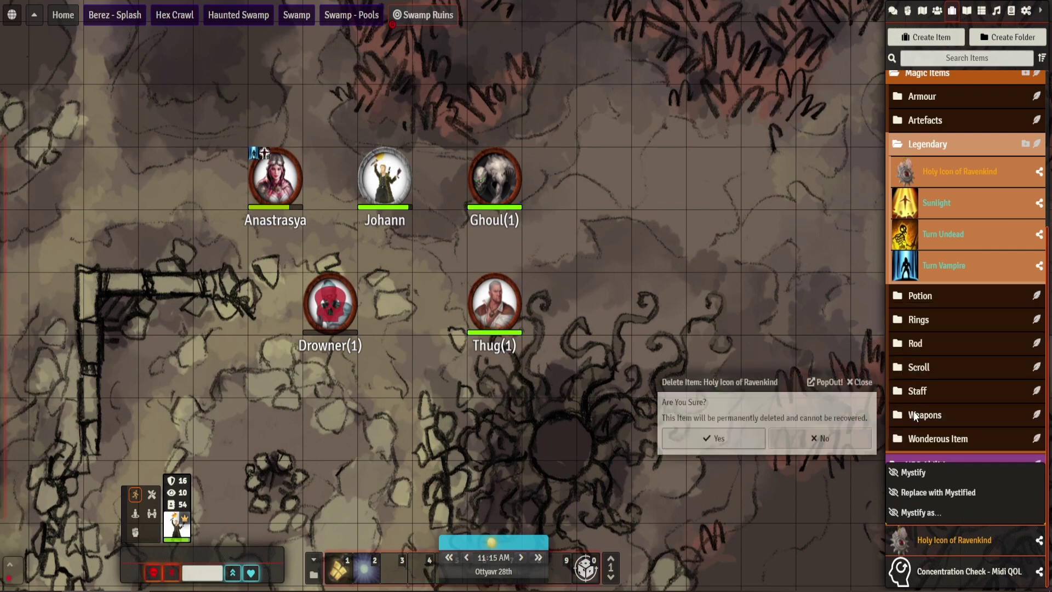
{"action": "left_click", "coordinate": [727, 446]}
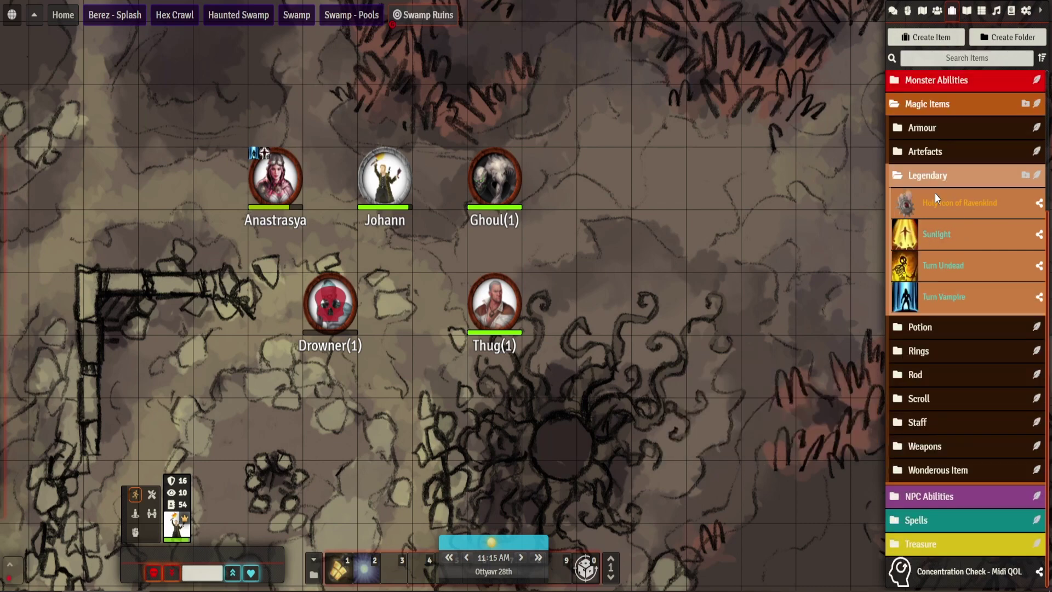
- Review Properties to keep in the Mystify (advanced) dialog, then close it unapplied
{"action": "right_click", "coordinate": [938, 212]}
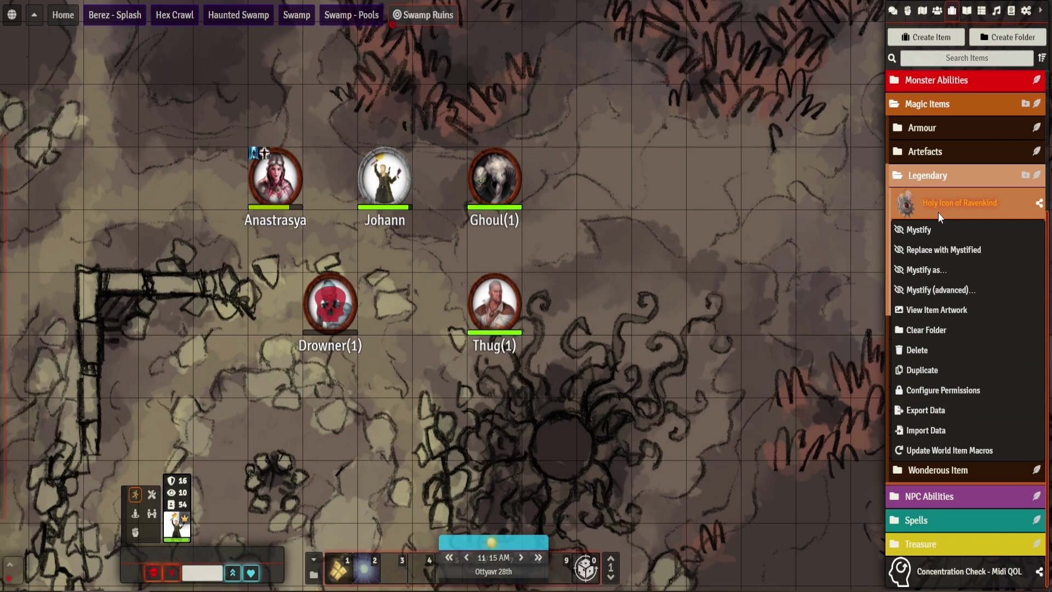
{"action": "left_click", "coordinate": [932, 268]}
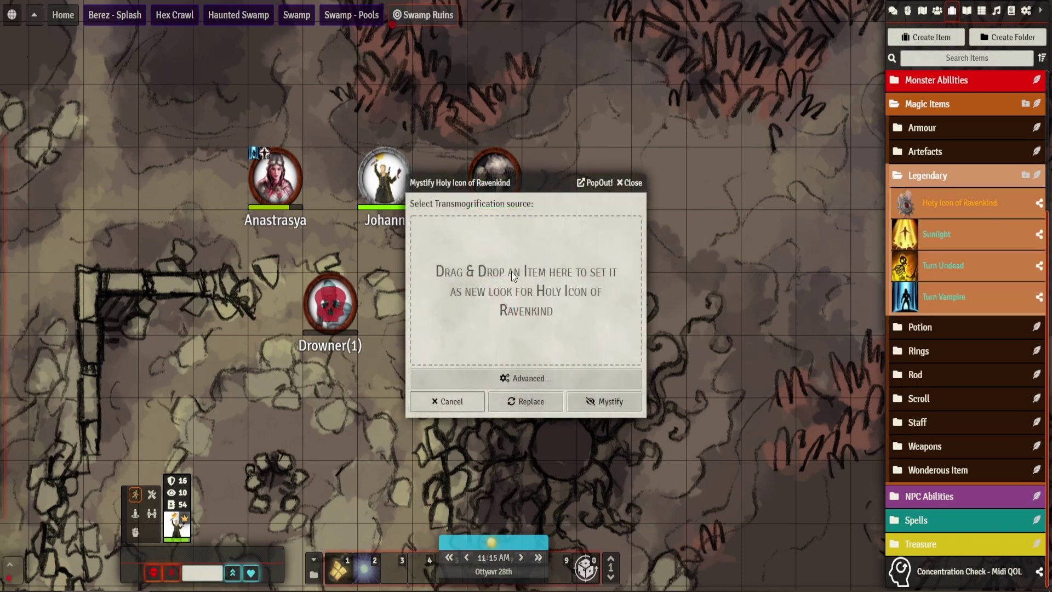
{"action": "left_click", "coordinate": [539, 379]}
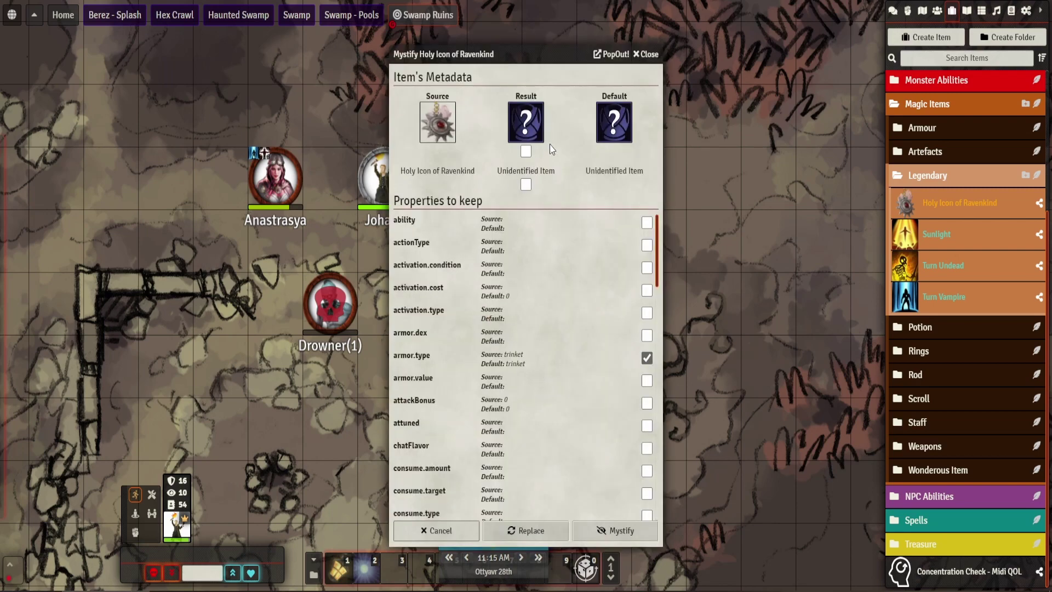
{"action": "scroll", "coordinate": [570, 252], "scroll_direction": "down", "scroll_amount": 7}
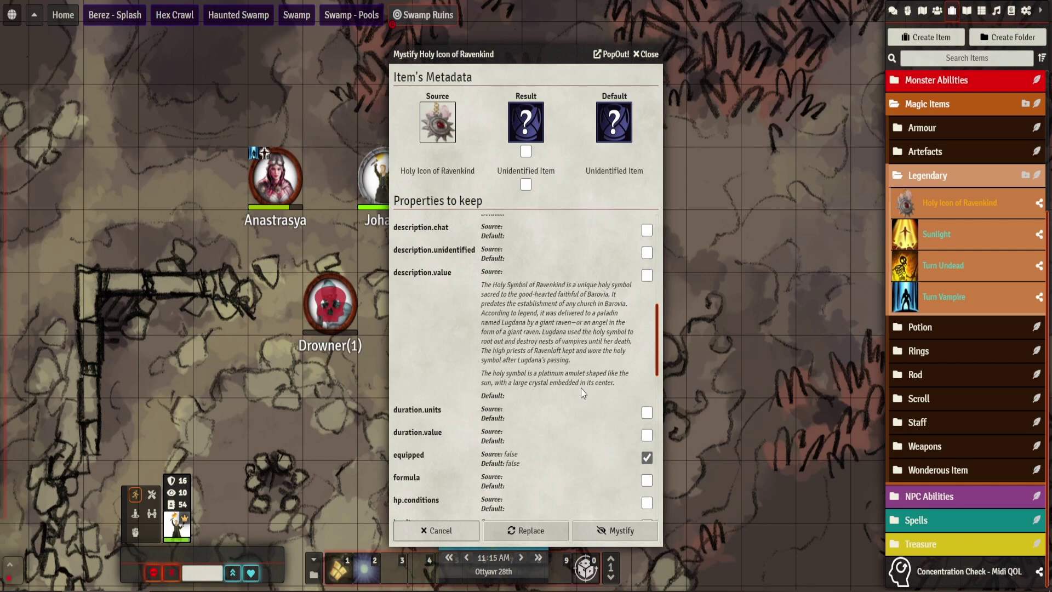
{"action": "scroll", "coordinate": [575, 396], "scroll_direction": "down", "scroll_amount": 3}
{"action": "scroll", "coordinate": [564, 396], "scroll_direction": "down", "scroll_amount": 5}
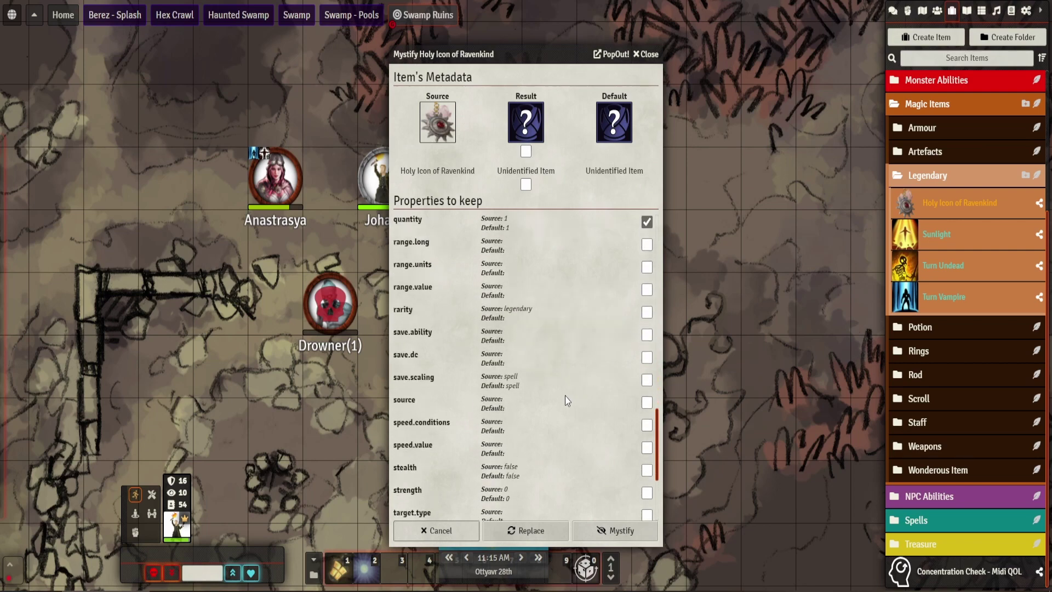
{"action": "scroll", "coordinate": [564, 394], "scroll_direction": "up", "scroll_amount": 9}
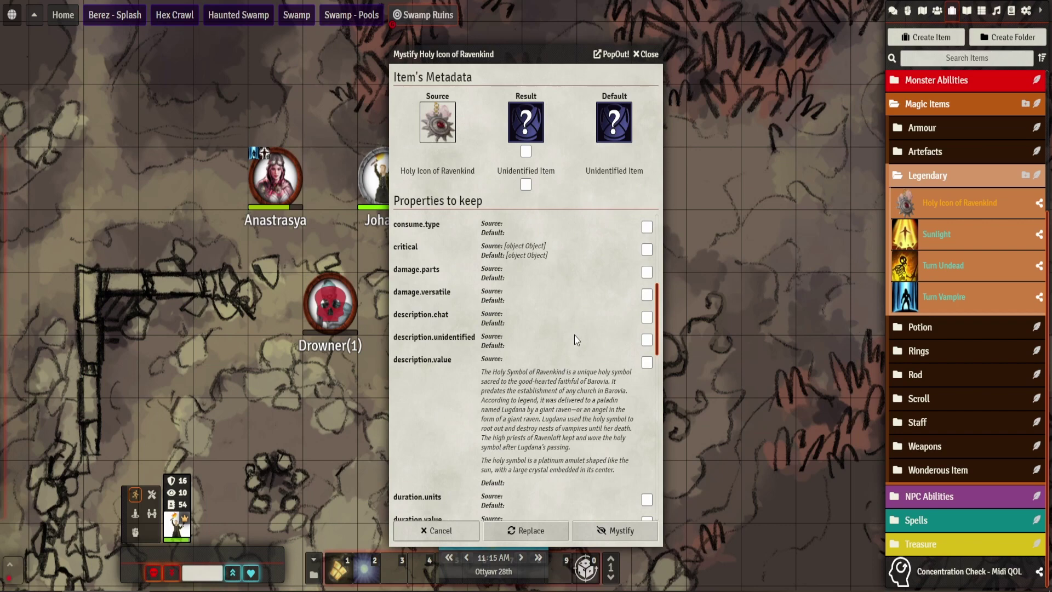
{"action": "scroll", "coordinate": [574, 334], "scroll_direction": "up", "scroll_amount": 5}
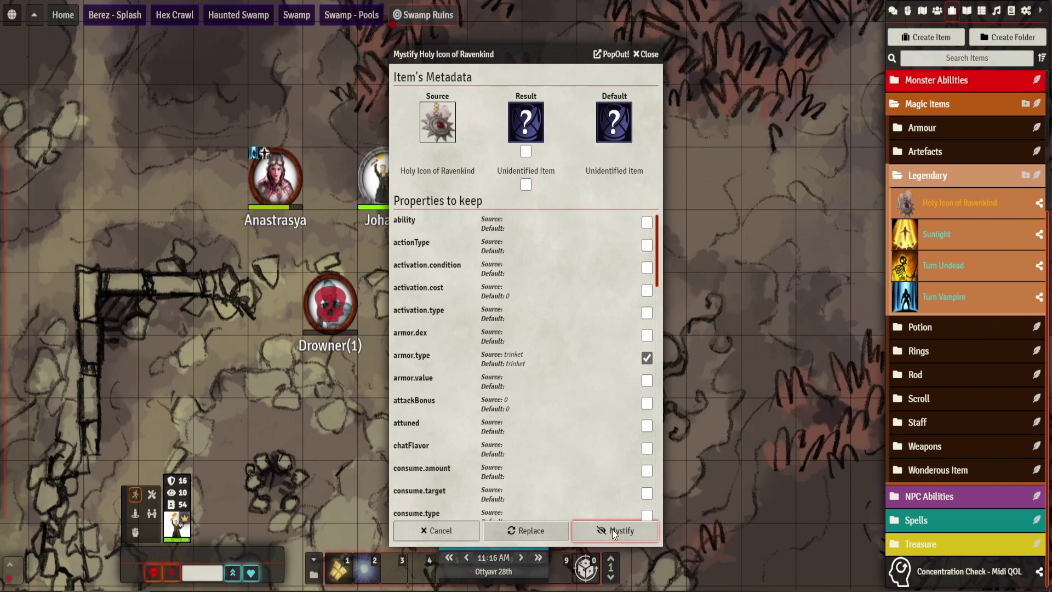
{"action": "left_click", "coordinate": [652, 53]}
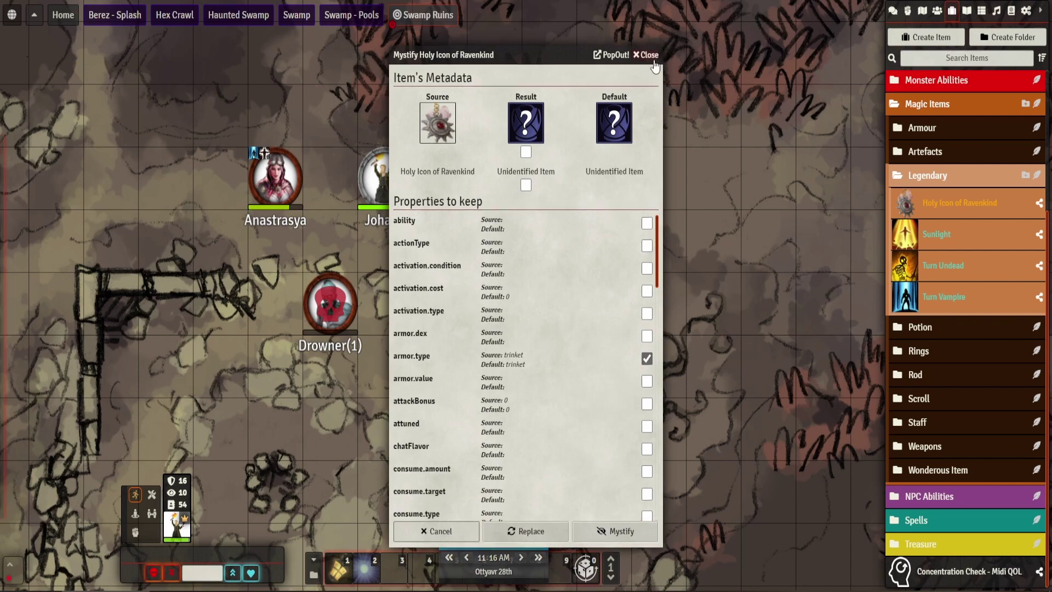
- Reopen Mystify (advanced) for the Holy Icon and mystify it keeping armor.type
{"action": "right_click", "coordinate": [932, 212]}
{"action": "left_click", "coordinate": [958, 289]}
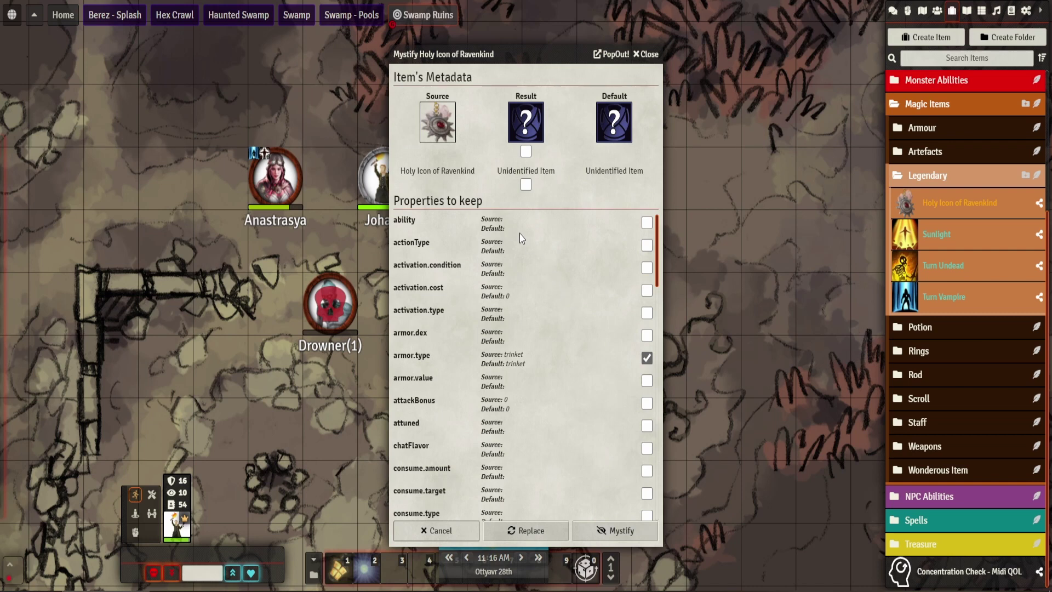
{"action": "left_click", "coordinate": [612, 531]}
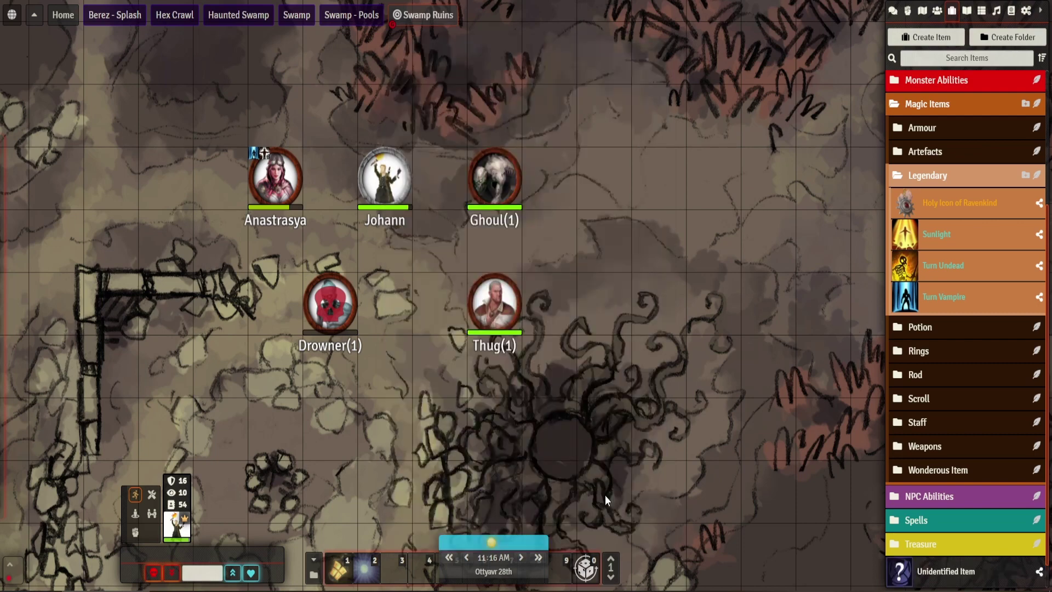
- Open the Unidentified Item sheet and browse its Details, Effects and Magic Item tabs, ending on Description
{"action": "scroll", "coordinate": [981, 460], "scroll_direction": "down", "scroll_amount": 1}
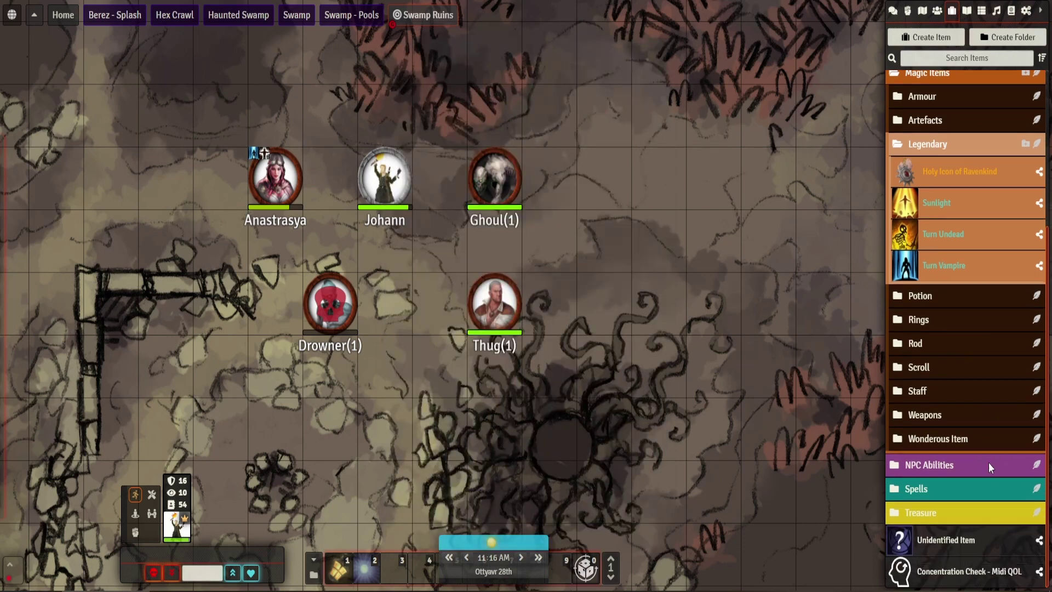
{"action": "left_click", "coordinate": [958, 542]}
{"action": "left_click", "coordinate": [482, 303]}
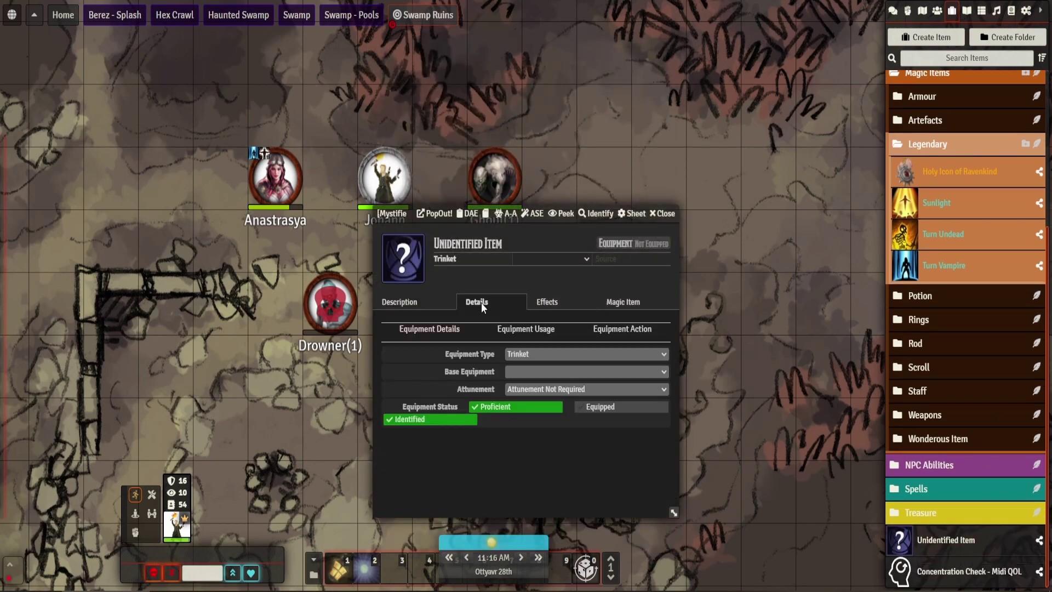
{"action": "left_click", "coordinate": [545, 303]}
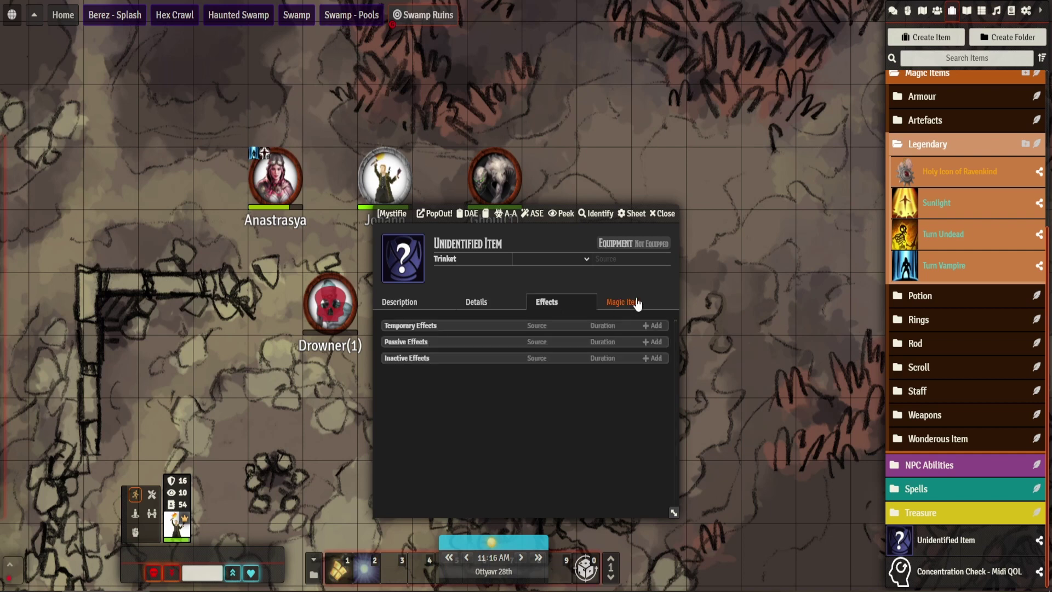
{"action": "left_click", "coordinate": [624, 302]}
{"action": "left_click", "coordinate": [477, 302]}
{"action": "left_click", "coordinate": [622, 330]}
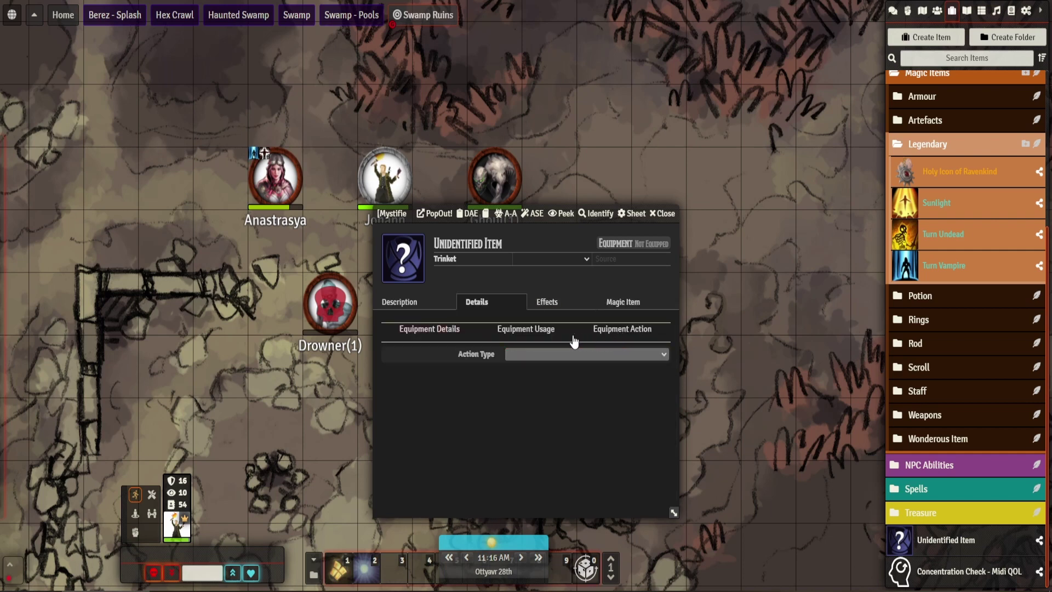
{"action": "left_click", "coordinate": [538, 332]}
{"action": "left_click", "coordinate": [447, 331]}
{"action": "left_click", "coordinate": [513, 333]}
{"action": "left_click", "coordinate": [421, 307]}
{"action": "mouse_move", "coordinate": [511, 373]}
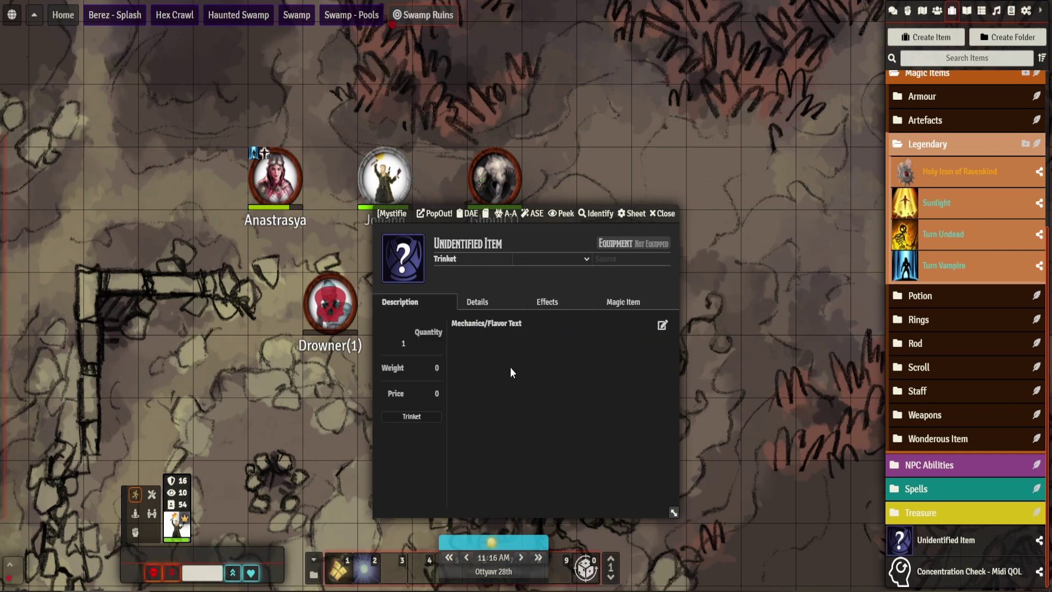
{"action": "left_click", "coordinate": [663, 325]}
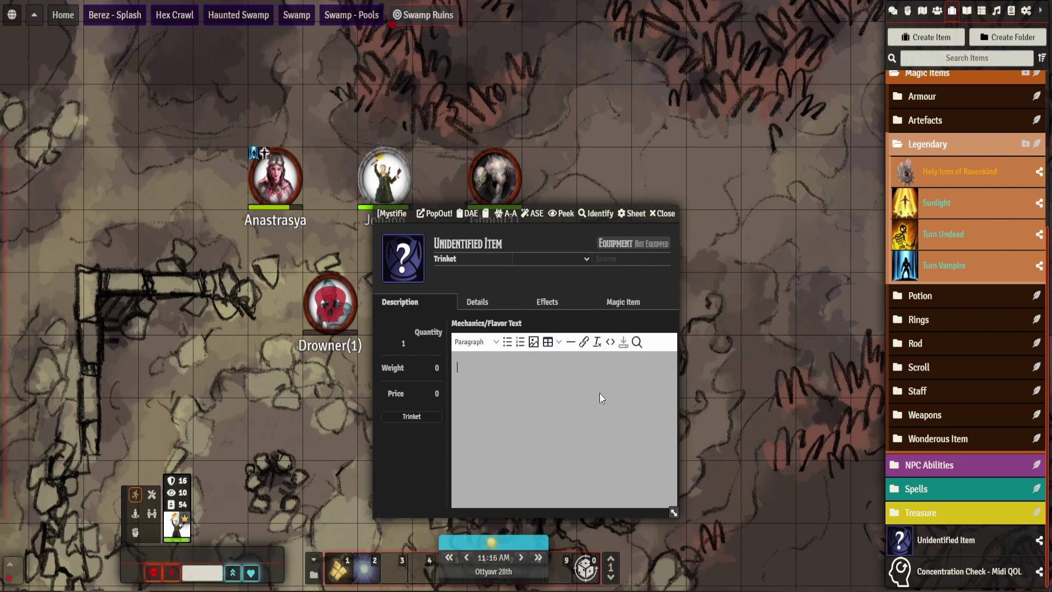
{"action": "left_click", "coordinate": [623, 342]}
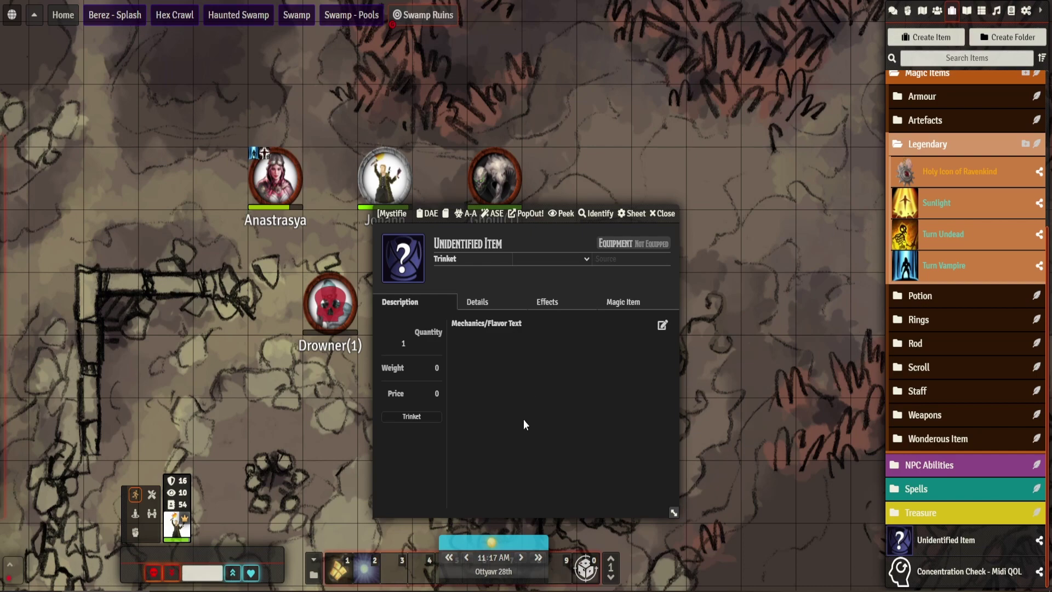
{"action": "left_click", "coordinate": [560, 218]}
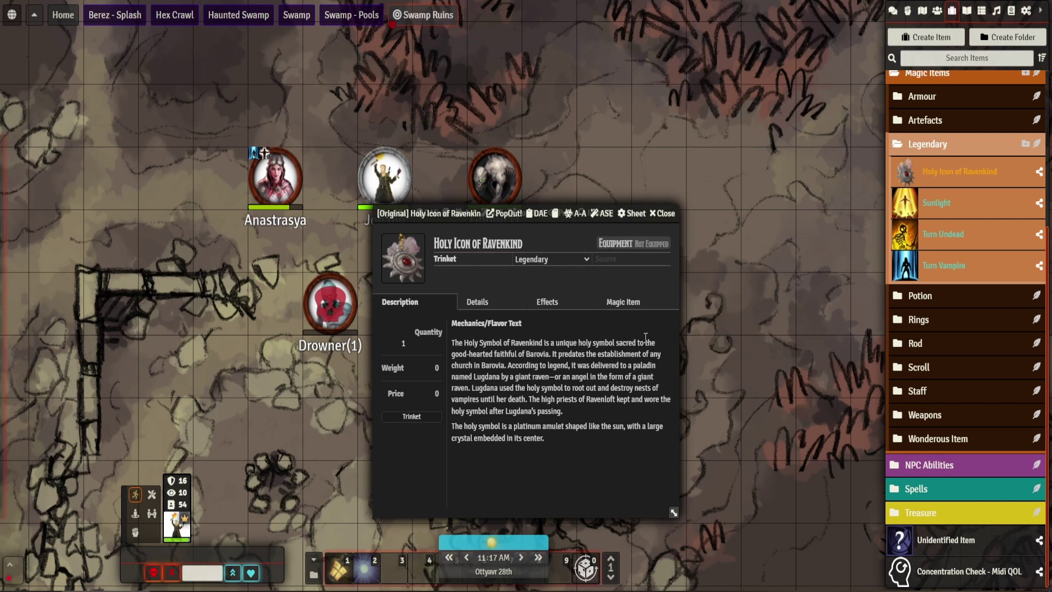
{"action": "left_click_drag", "start_coordinate": [390, 213], "coordinate": [191, 83]}
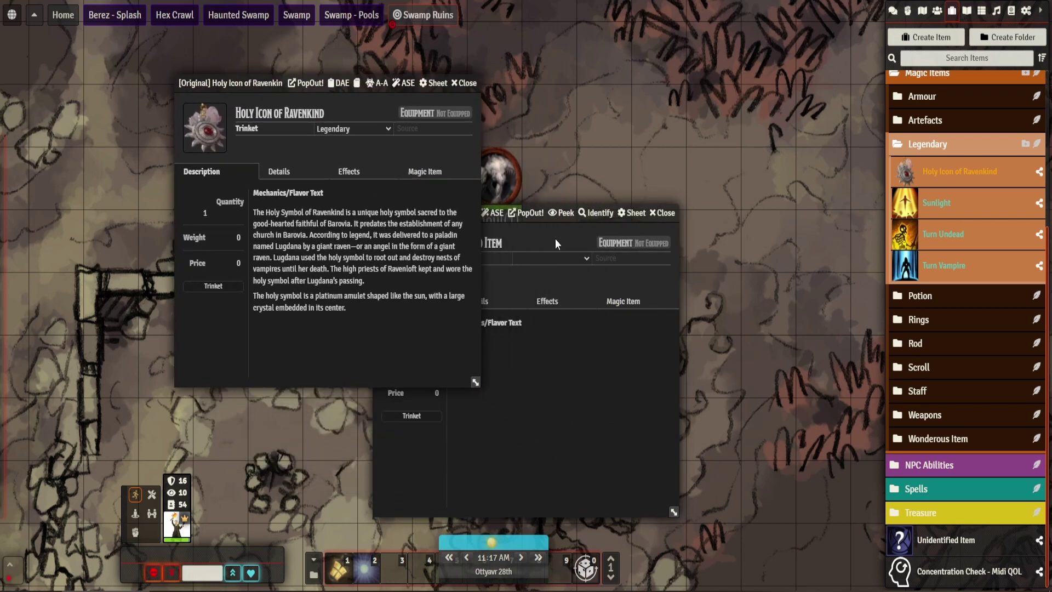
{"action": "left_click", "coordinate": [469, 84]}
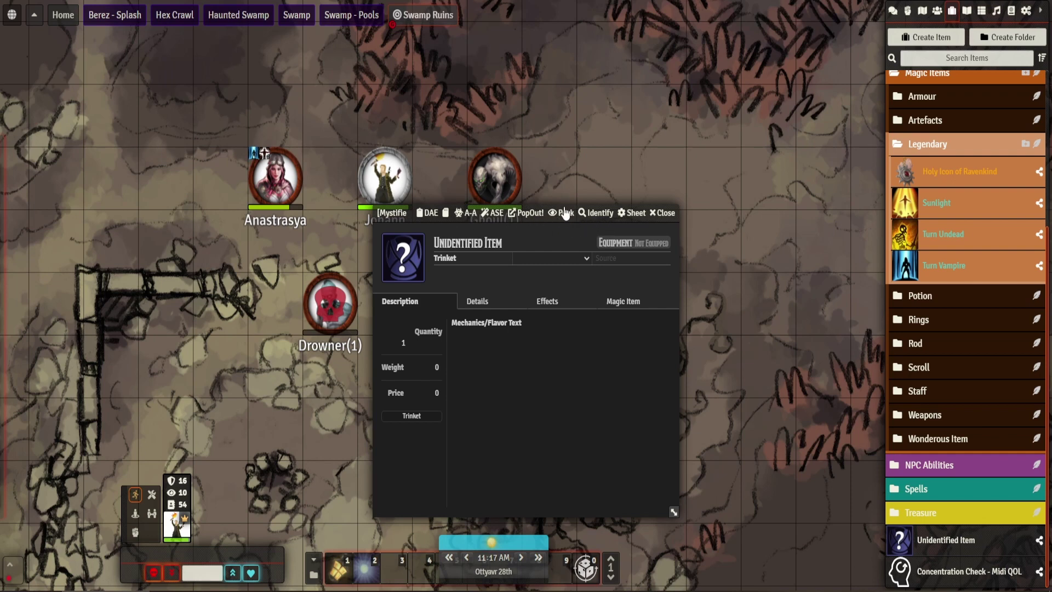
- Identify the Unidentified Item from its sheet header, restoring the Holy Icon of Ravenkind
{"action": "left_click", "coordinate": [600, 213]}
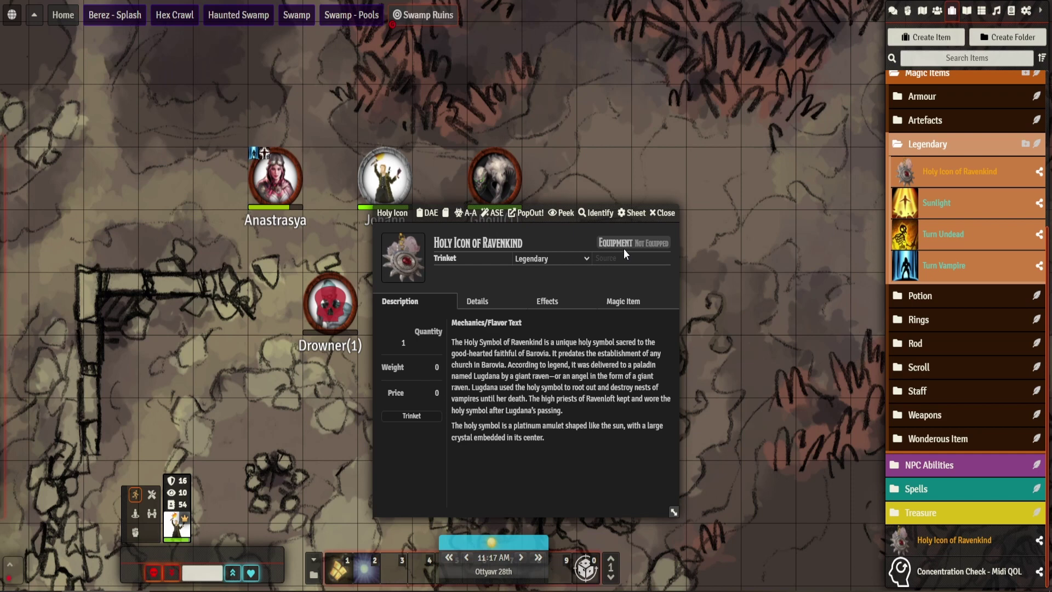